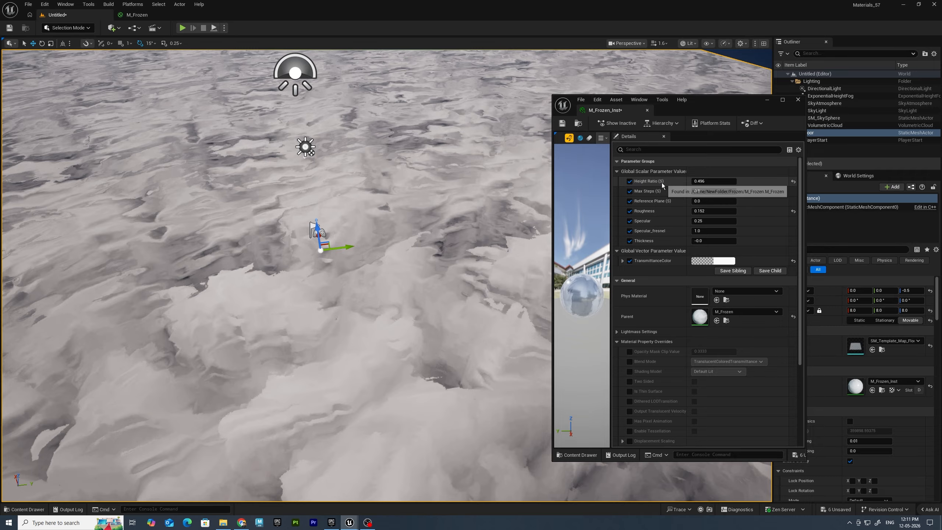
- Raise the M_Frozen_Inst Max Steps parameter to about 309.9
{"action": "mouse_move", "coordinate": [437, 242]}
{"action": "left_mouse_down", "text": "alt"}
{"action": "mouse_move", "coordinate": [426, 241]}
{"action": "mouse_move", "coordinate": [447, 243]}
{"action": "left_mouse_up", "text": "alt"}
{"action": "left_click_drag", "start_coordinate": [260, 275], "coordinate": [263, 275], "text": "alt"}
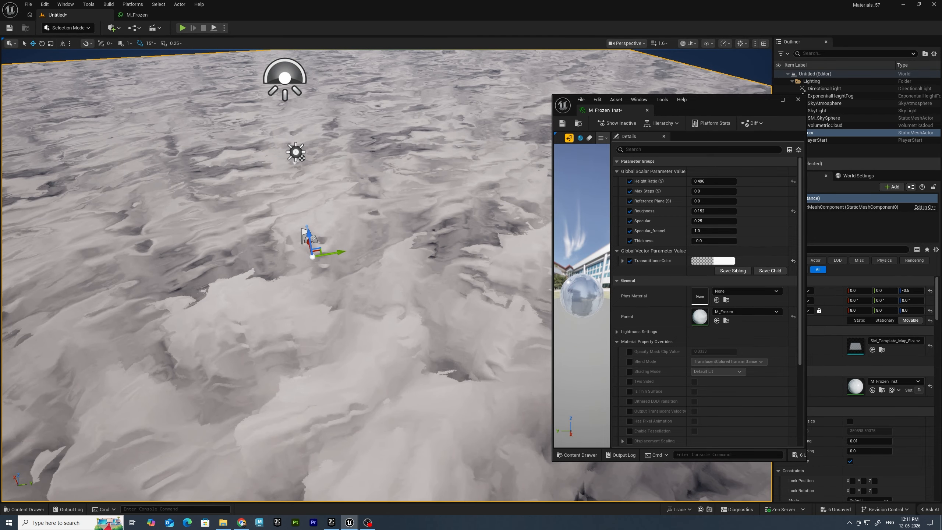
{"action": "right_click_drag", "start_coordinate": [397, 325], "coordinate": [370, 332]}
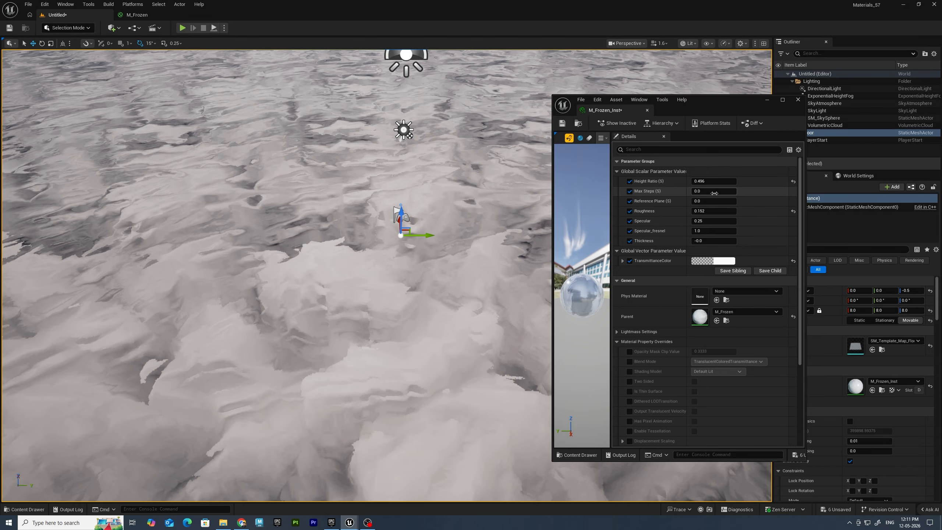
{"action": "left_click_drag", "start_coordinate": [717, 191], "coordinate": [775, 191]}
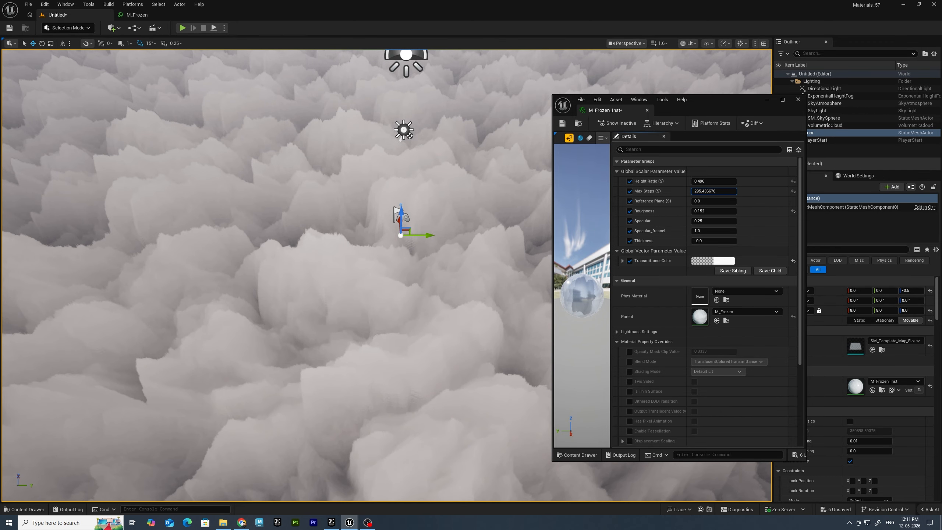
{"action": "left_click_drag", "start_coordinate": [471, 263], "coordinate": [519, 231], "text": "alt"}
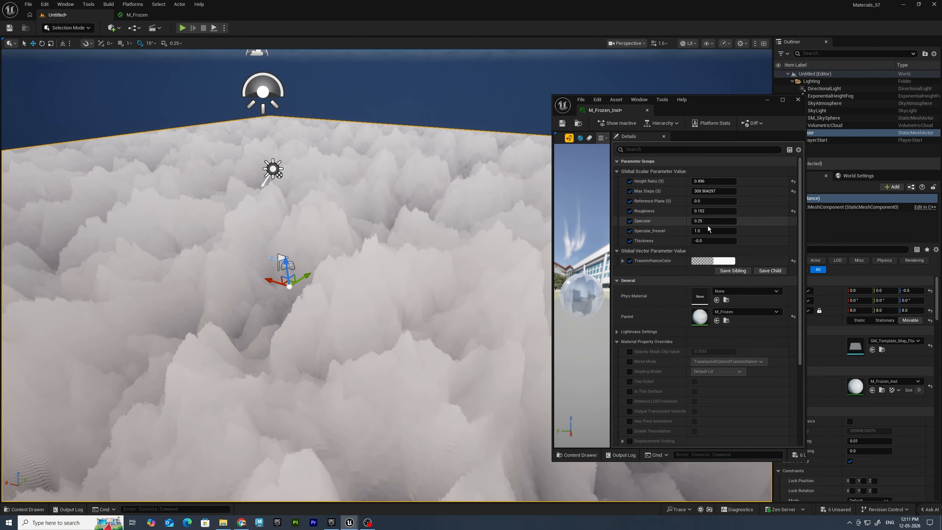
- Set the material instance's Specular to 0.586 and Roughness to 0, and inspect the sun highlight on the floor
{"action": "left_click_drag", "start_coordinate": [710, 220], "coordinate": [724, 220]}
{"action": "left_click_drag", "start_coordinate": [385, 301], "coordinate": [124, 314], "text": "alt"}
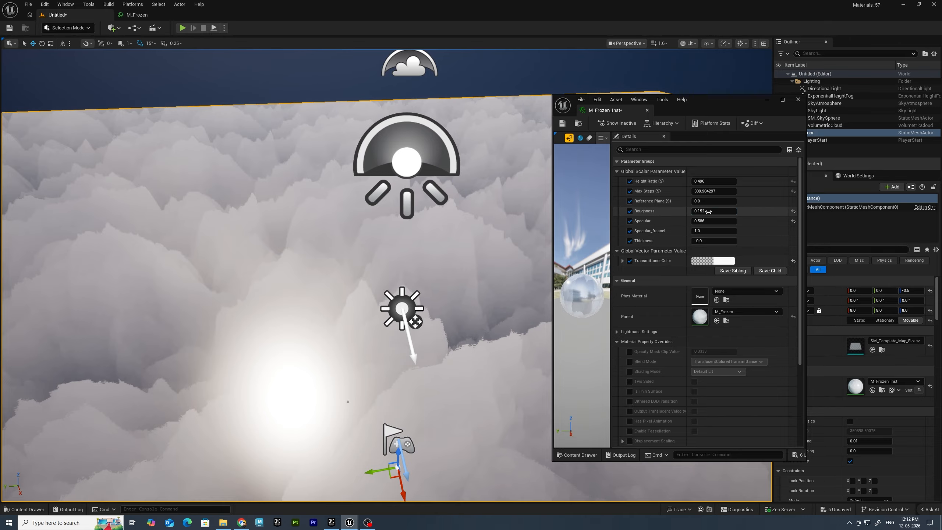
{"action": "type", "text": "0"}
{"action": "key", "text": "Return"}
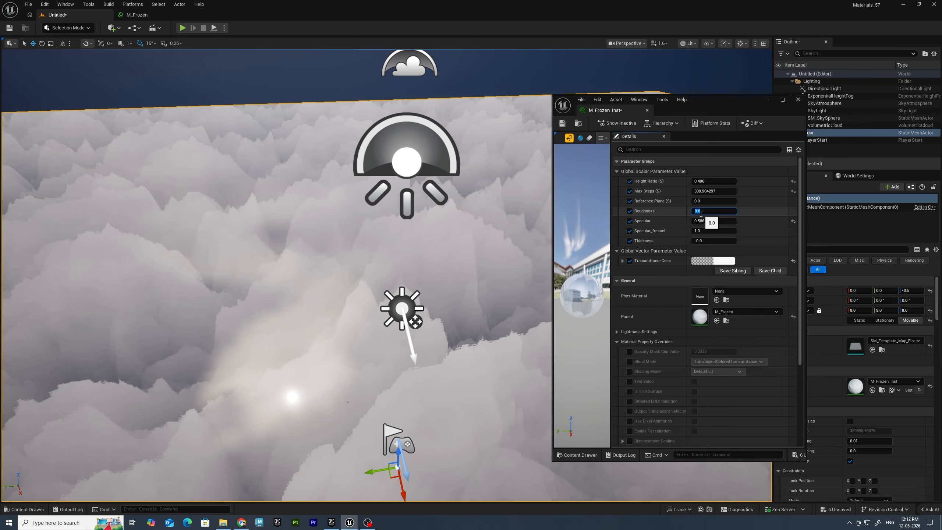
{"action": "mouse_move", "coordinate": [460, 260]}
{"action": "left_mouse_down", "text": "alt"}
{"action": "mouse_move", "coordinate": [404, 286]}
{"action": "mouse_move", "coordinate": [478, 259]}
{"action": "mouse_move", "coordinate": [462, 264]}
{"action": "left_mouse_up", "text": "alt"}
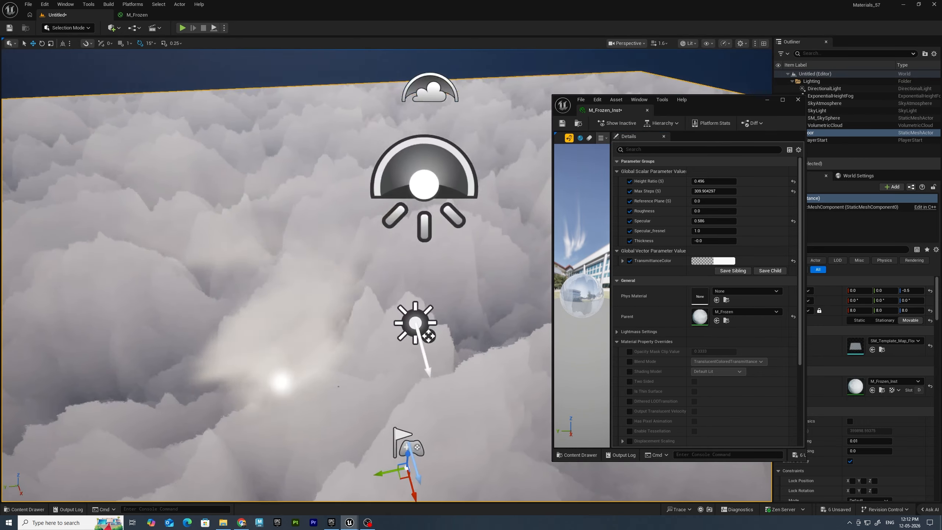
{"action": "mouse_move", "coordinate": [160, 336]}
{"action": "left_mouse_down", "text": "alt"}
{"action": "mouse_move", "coordinate": [200, 327]}
{"action": "mouse_move", "coordinate": [171, 345]}
{"action": "left_mouse_up", "text": "alt"}
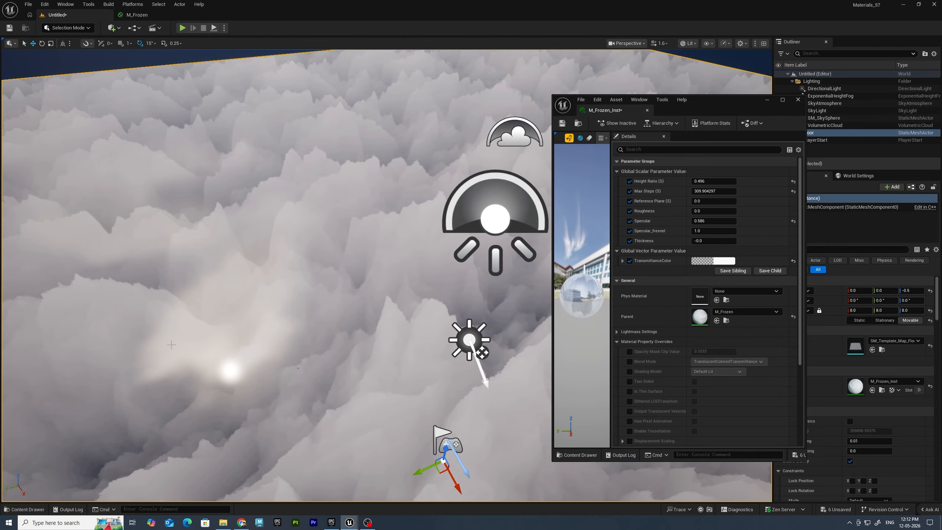
{"action": "left_click_drag", "start_coordinate": [268, 393], "coordinate": [210, 392], "text": "alt"}
{"action": "scroll", "coordinate": [291, 393], "scroll_direction": "down", "scroll_amount": 3}
{"action": "left_click_drag", "start_coordinate": [551, 318], "coordinate": [520, 320], "text": "alt"}
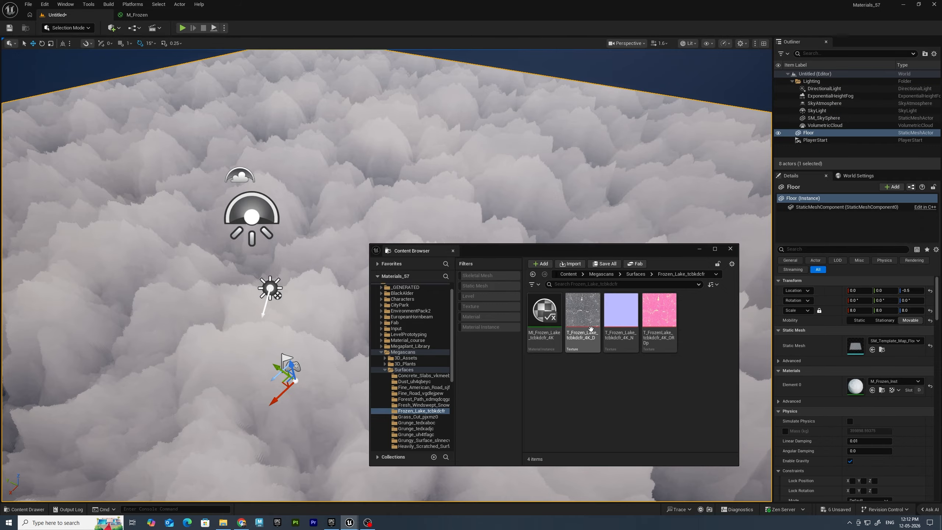
- Add the Frozen Lake diffuse texture (_D) to the M_Frozen graph as a Texture Sample above the existing one
{"action": "left_click_drag", "start_coordinate": [588, 312], "coordinate": [500, 61]}
{"action": "right_click_drag", "start_coordinate": [651, 215], "coordinate": [680, 361]}
{"action": "left_click_drag", "start_coordinate": [570, 214], "coordinate": [510, 133]}
{"action": "left_click_drag", "start_coordinate": [684, 152], "coordinate": [689, 33]}
{"action": "right_click_drag", "start_coordinate": [494, 248], "coordinate": [532, 178]}
{"action": "left_click_drag", "start_coordinate": [531, 178], "coordinate": [519, 178]}
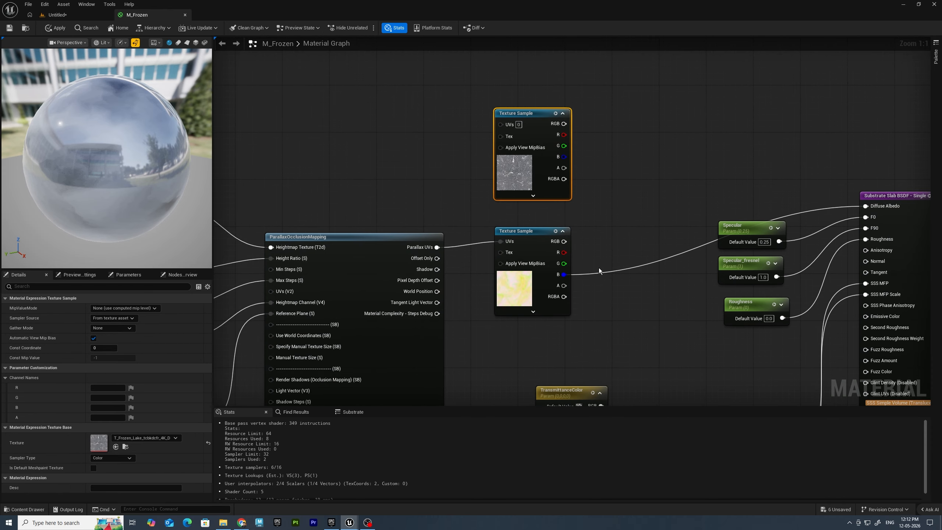
- Multiply the frozen lake texture's RGB by the lower texture's B channel into Diffuse Albedo, and save the material
{"action": "left_click", "coordinate": [615, 196]}
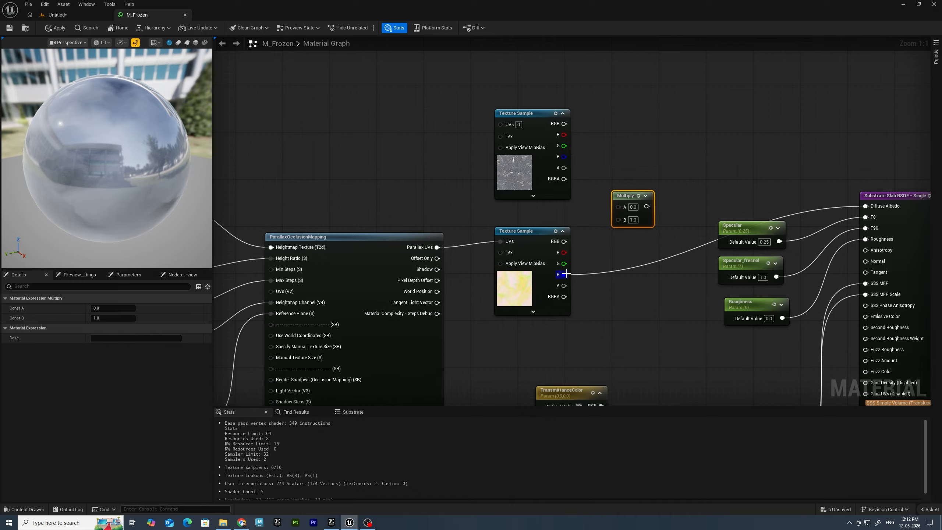
{"action": "left_click_drag", "start_coordinate": [566, 274], "coordinate": [617, 222]}
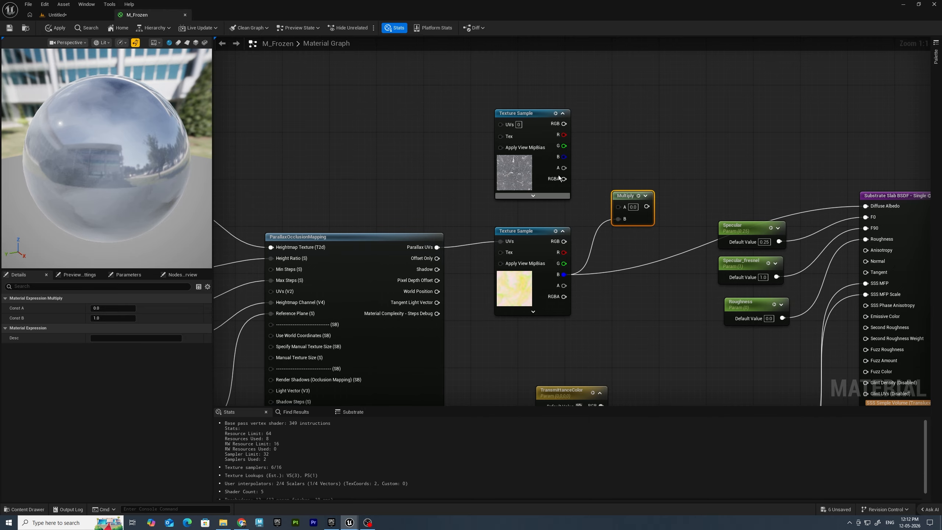
{"action": "left_click_drag", "start_coordinate": [565, 123], "coordinate": [871, 206]}
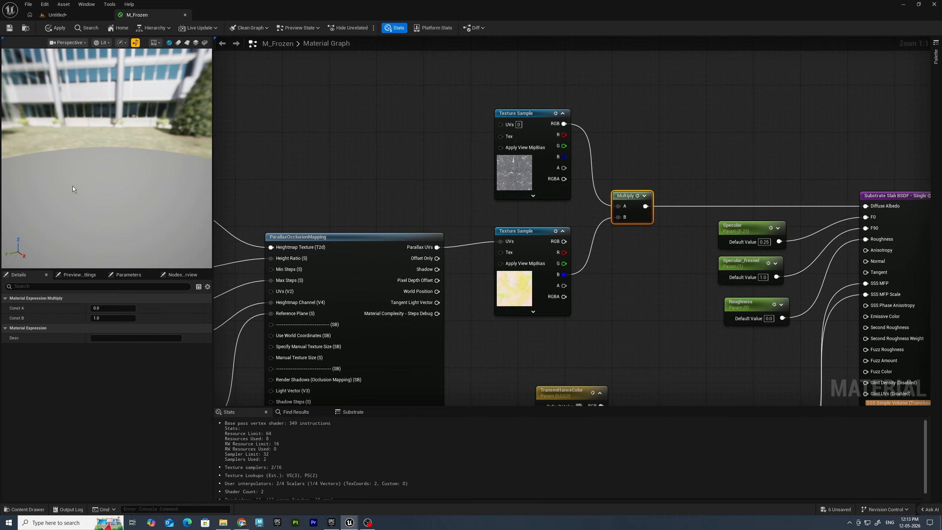
{"action": "left_click", "coordinate": [9, 29]}
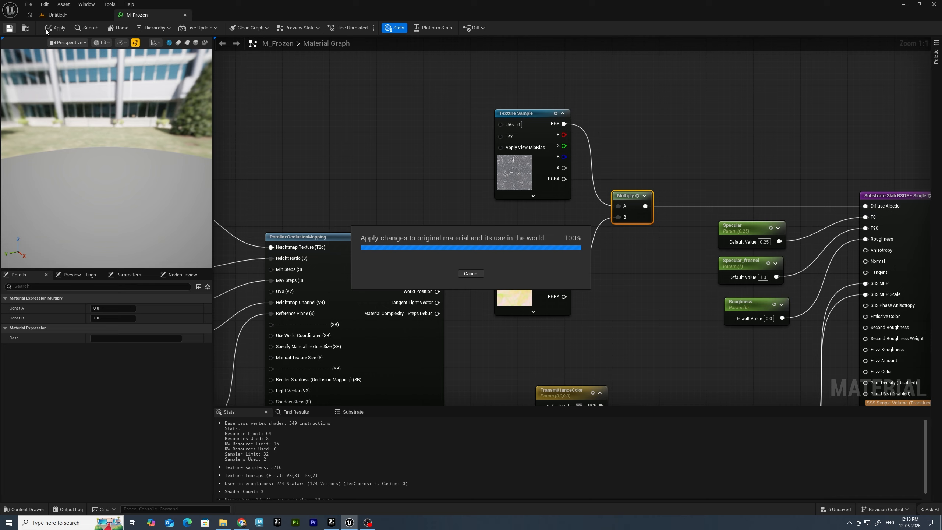
- Return to the level and set the M_Frozen_Inst Reference Plane parameter to 0.376
{"action": "left_click", "coordinate": [70, 14]}
{"action": "left_click_drag", "start_coordinate": [252, 347], "coordinate": [296, 306], "text": "alt"}
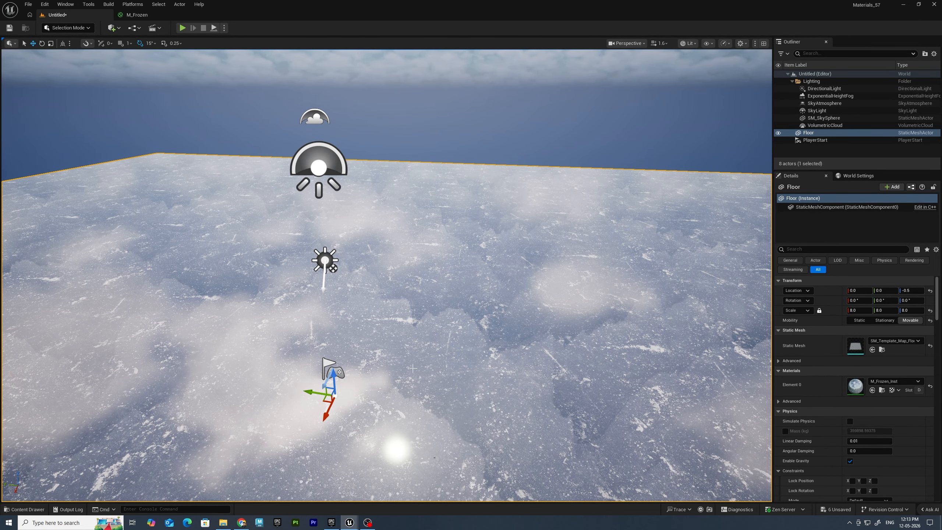
{"action": "left_click_drag", "start_coordinate": [519, 356], "coordinate": [502, 373], "text": "alt"}
{"action": "mouse_move", "coordinate": [350, 522]}
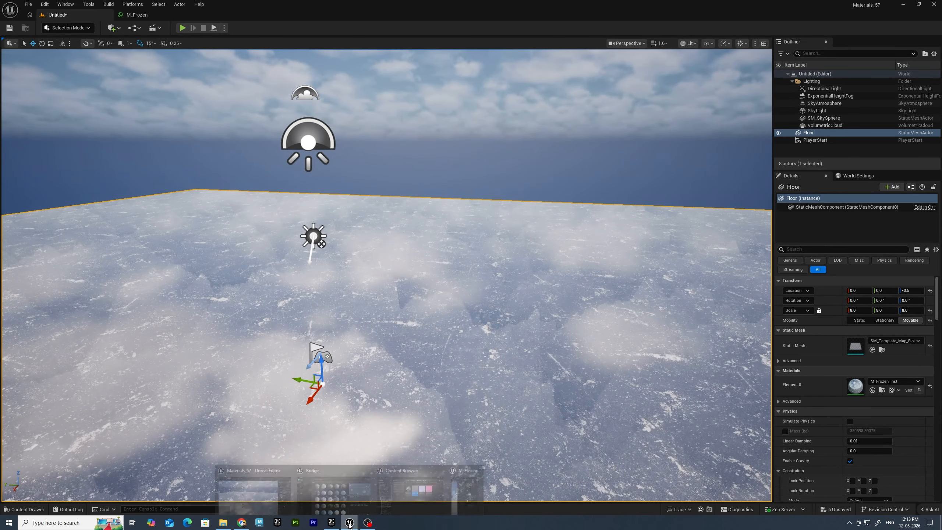
{"action": "left_click", "coordinate": [466, 483]}
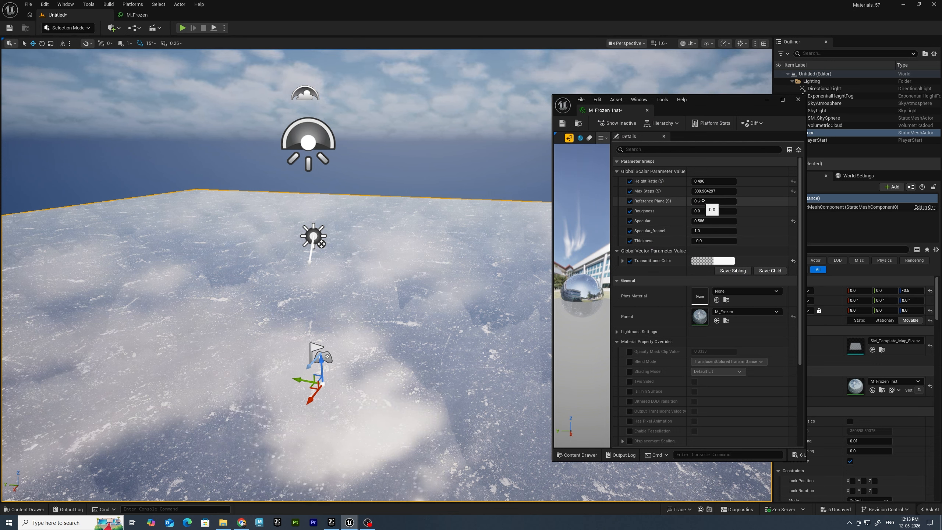
{"action": "mouse_move", "coordinate": [701, 201]}
{"action": "left_mouse_down"}
{"action": "mouse_move", "coordinate": [719, 201]}
{"action": "mouse_move", "coordinate": [704, 202]}
{"action": "left_mouse_up"}
- Lower the material instance's Height Ratio to about 0.11
{"action": "left_click_drag", "start_coordinate": [409, 290], "coordinate": [384, 317], "text": "alt"}
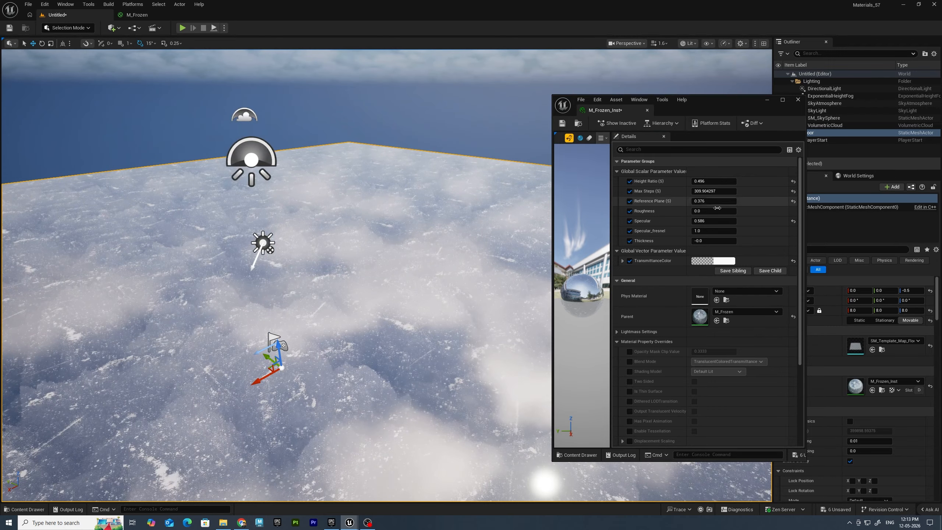
{"action": "left_click", "coordinate": [712, 181]}
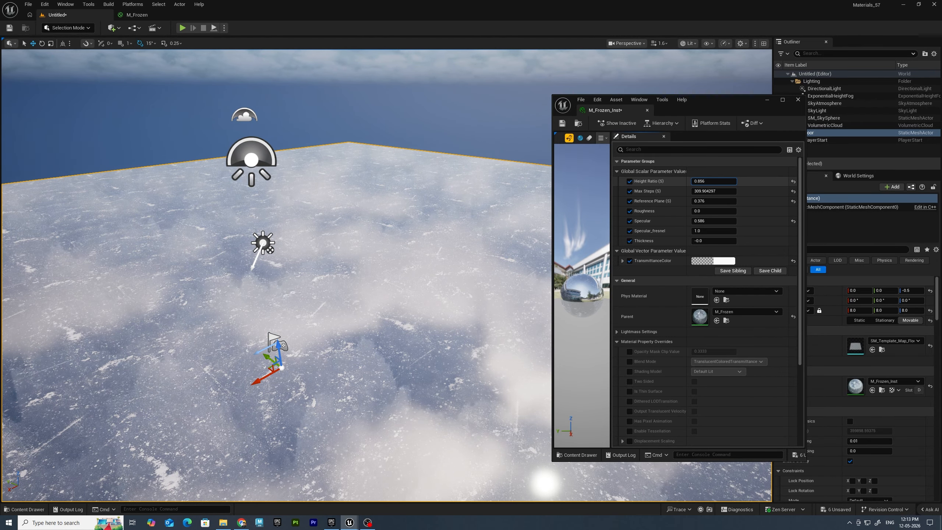
{"action": "type", "text": "0.2"}
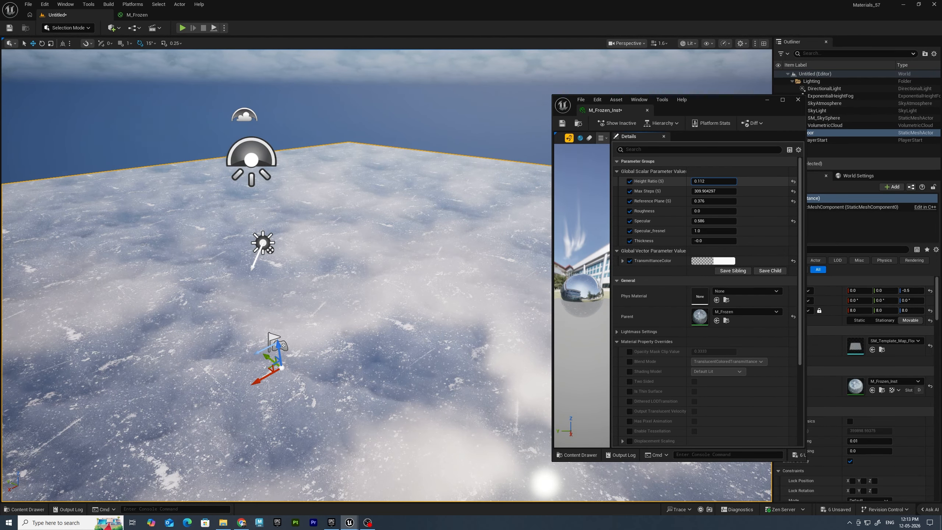
{"action": "key", "text": "Return"}
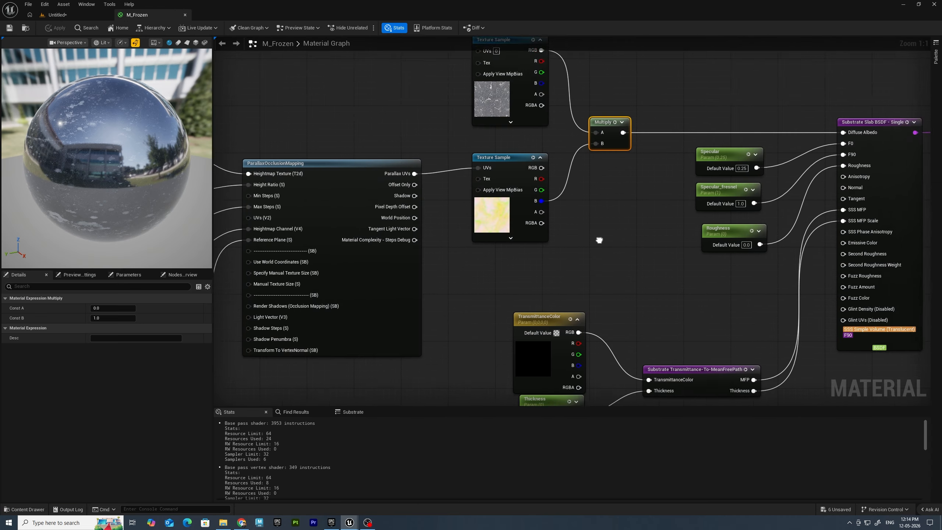
- Add the T_FrozenLake ORDp texture to the M_Frozen graph and place its Texture Sample above the TransmittanceColor parameter
{"action": "right_click_drag", "start_coordinate": [599, 238], "coordinate": [570, 219]}
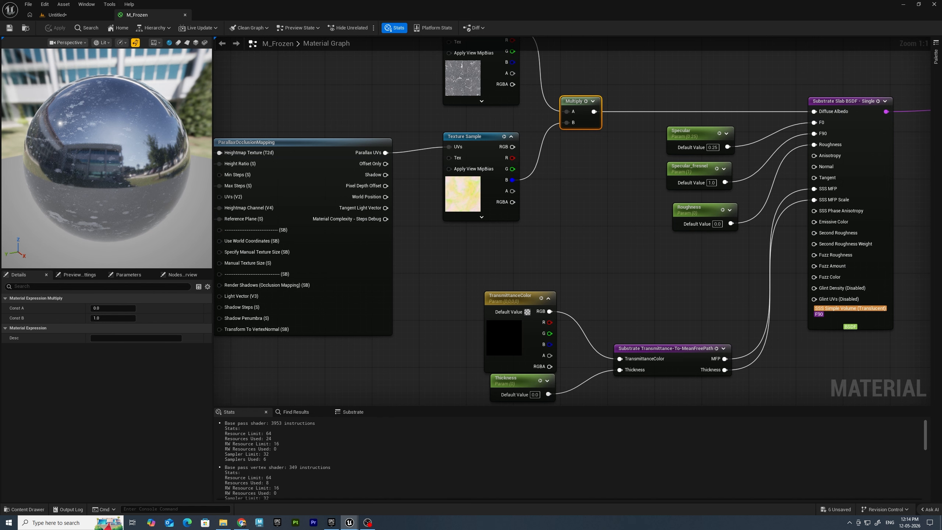
{"action": "left_click_drag", "start_coordinate": [80, 131], "coordinate": [50, 140]}
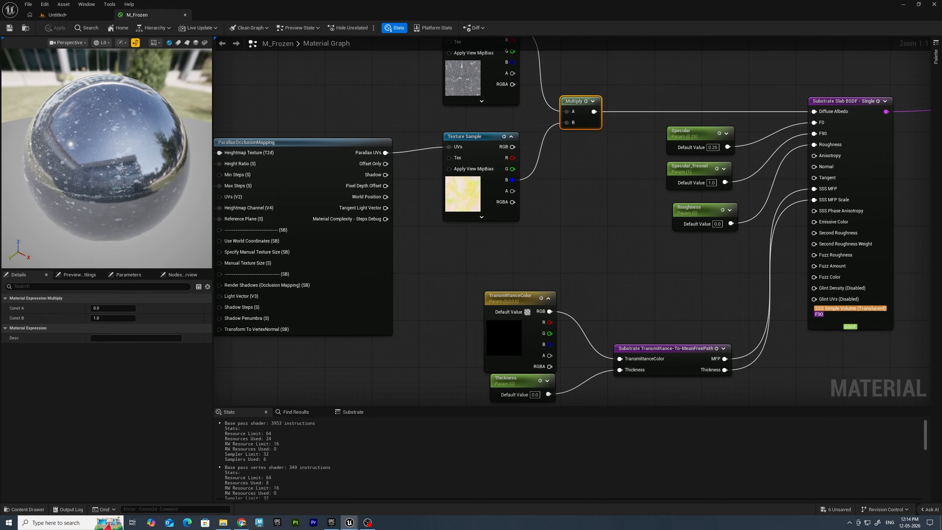
{"action": "left_click_drag", "start_coordinate": [50, 141], "coordinate": [39, 140]}
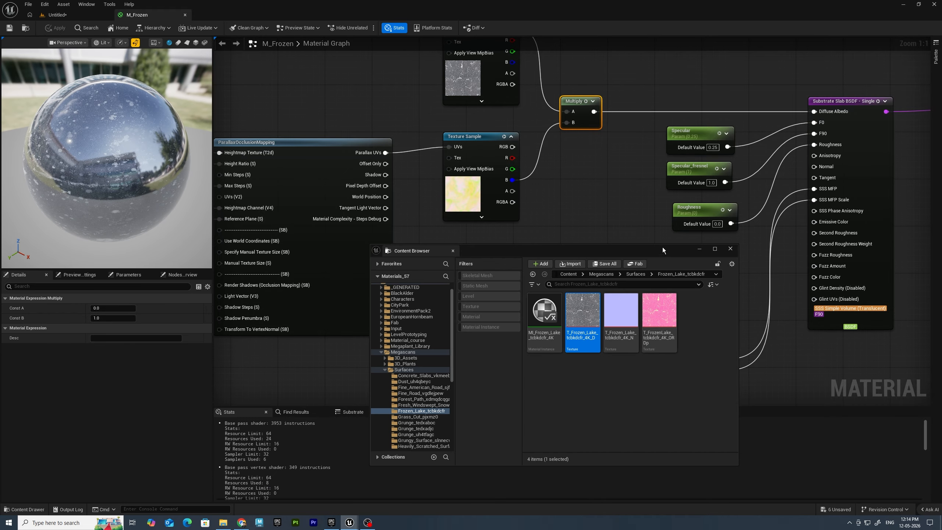
{"action": "left_click_drag", "start_coordinate": [663, 249], "coordinate": [529, 282]}
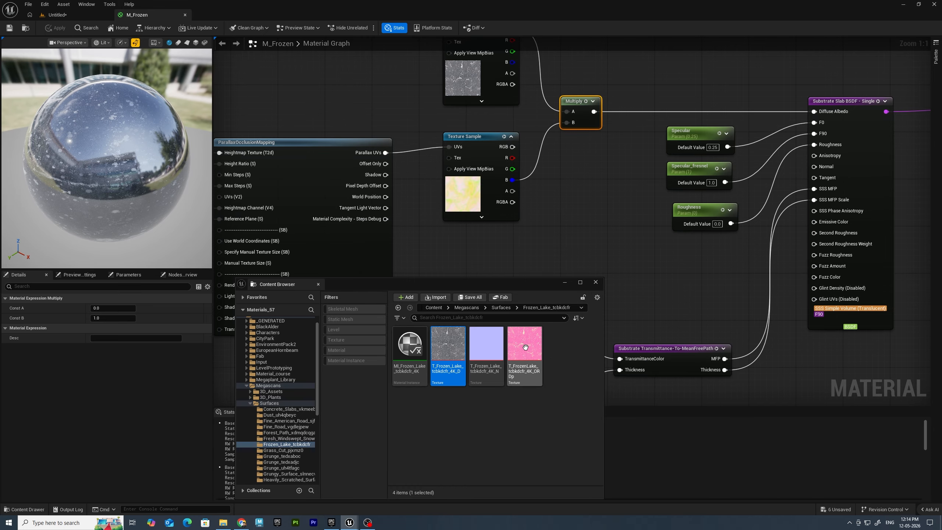
{"action": "left_click_drag", "start_coordinate": [534, 350], "coordinate": [580, 183]}
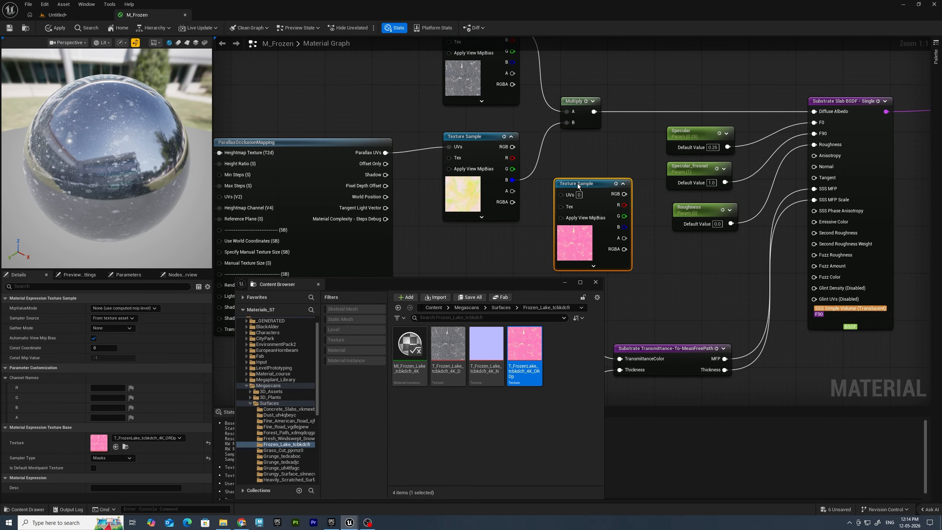
{"action": "right_click_drag", "start_coordinate": [579, 183], "coordinate": [606, 134]}
{"action": "left_click", "coordinate": [563, 283]}
{"action": "right_click_drag", "start_coordinate": [608, 282], "coordinate": [603, 239]}
{"action": "left_click_drag", "start_coordinate": [486, 327], "coordinate": [683, 374]}
{"action": "right_click_drag", "start_coordinate": [660, 241], "coordinate": [660, 316]}
{"action": "left_click_drag", "start_coordinate": [616, 171], "coordinate": [522, 254]}
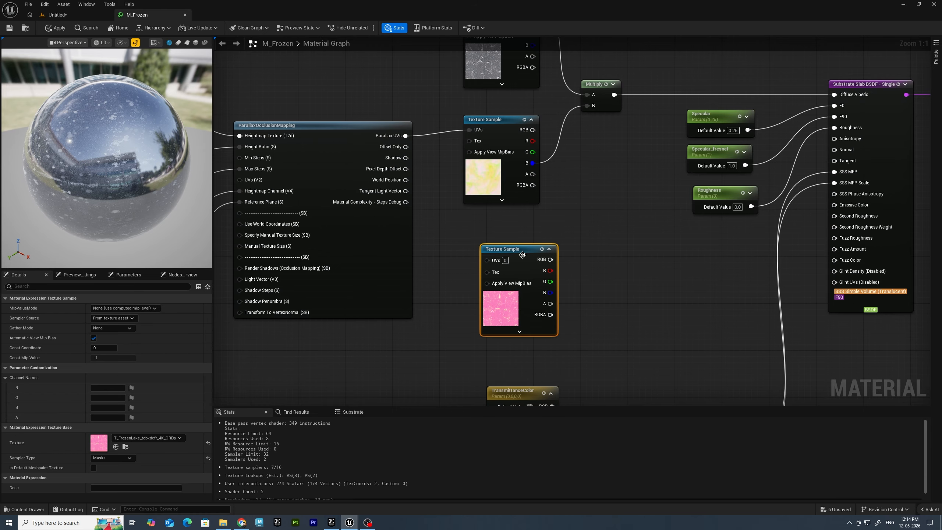
- Add a Lerp node beside the ORDp Texture Sample and connect the texture's G channel to its Alpha
{"action": "left_click", "coordinate": [615, 349]}
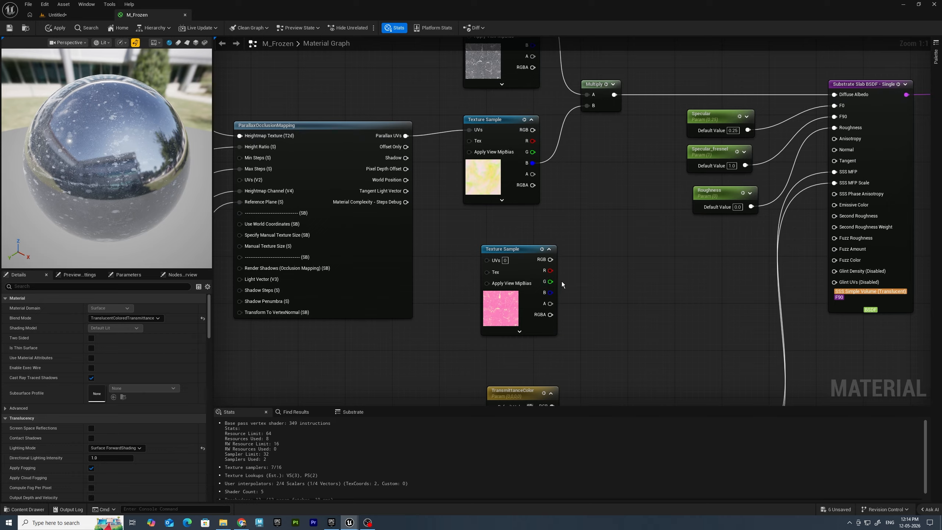
{"action": "left_click", "coordinate": [627, 267]}
{"action": "left_click_drag", "start_coordinate": [643, 265], "coordinate": [637, 248]}
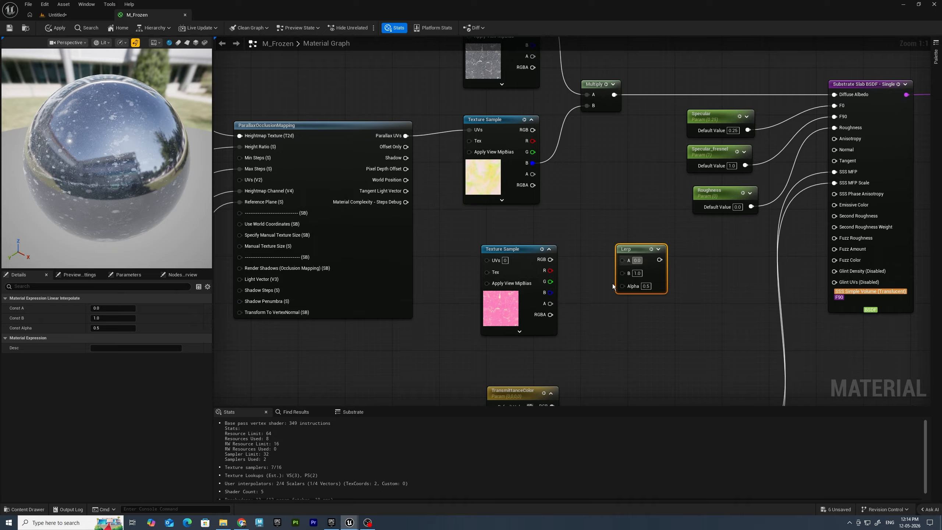
{"action": "left_click_drag", "start_coordinate": [553, 283], "coordinate": [626, 289]}
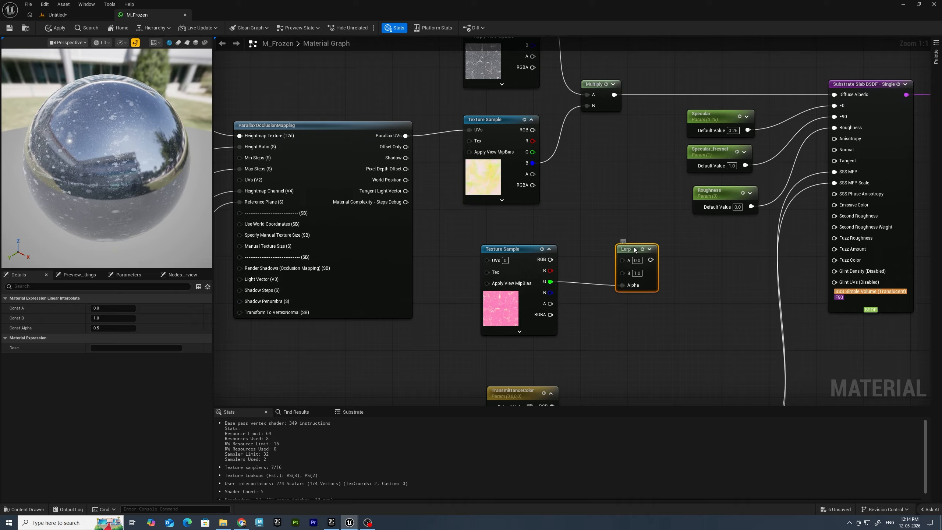
{"action": "left_click_drag", "start_coordinate": [635, 248], "coordinate": [653, 244]}
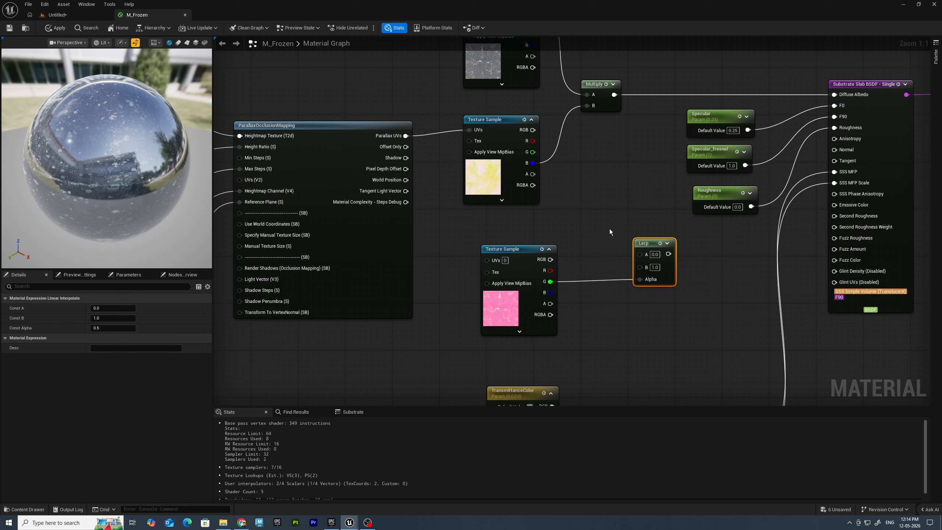
- Disconnect the Roughness parameter from the slab, move it near the Lerp node and rename it Min_Roughness
{"action": "left_click", "coordinate": [750, 207], "text": "alt"}
{"action": "left_click_drag", "start_coordinate": [725, 194], "coordinate": [608, 205]}
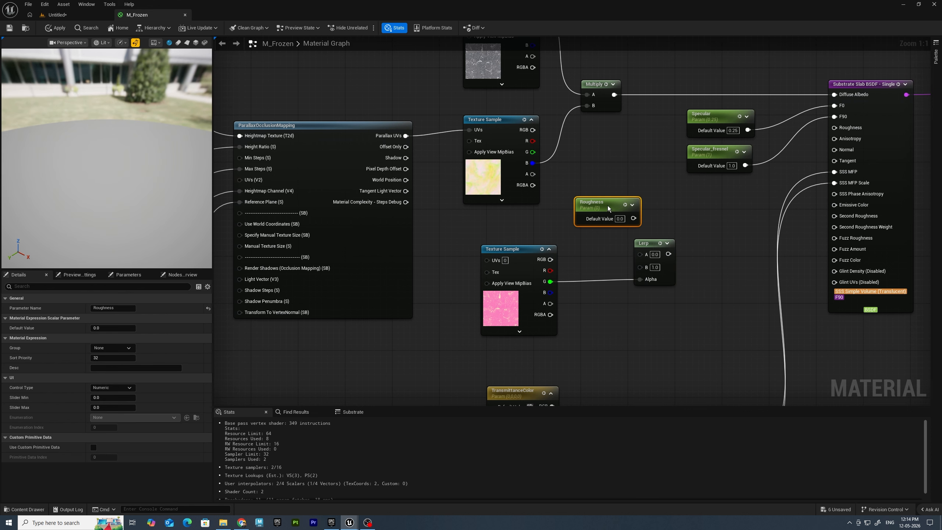
{"action": "key", "text": "F2"}
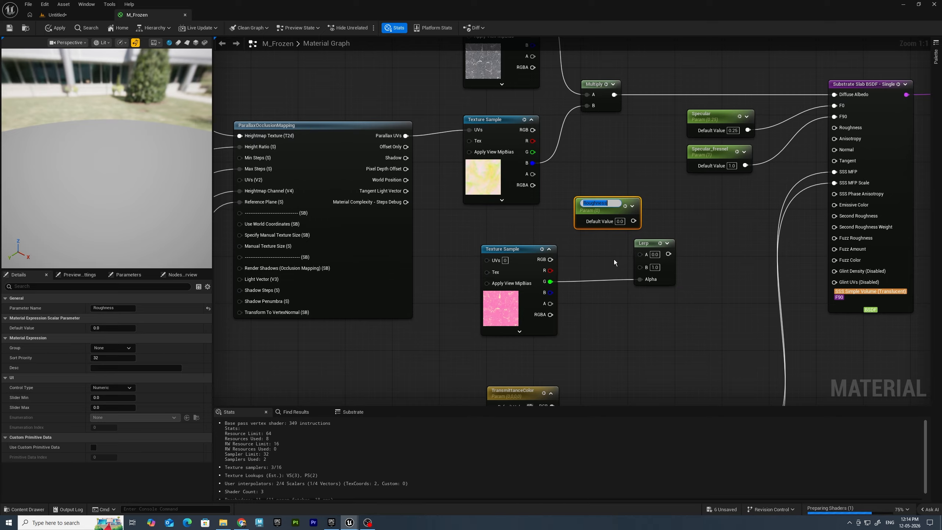
{"action": "type", "text": "Min_Roughness"}
{"action": "key", "text": "Return"}
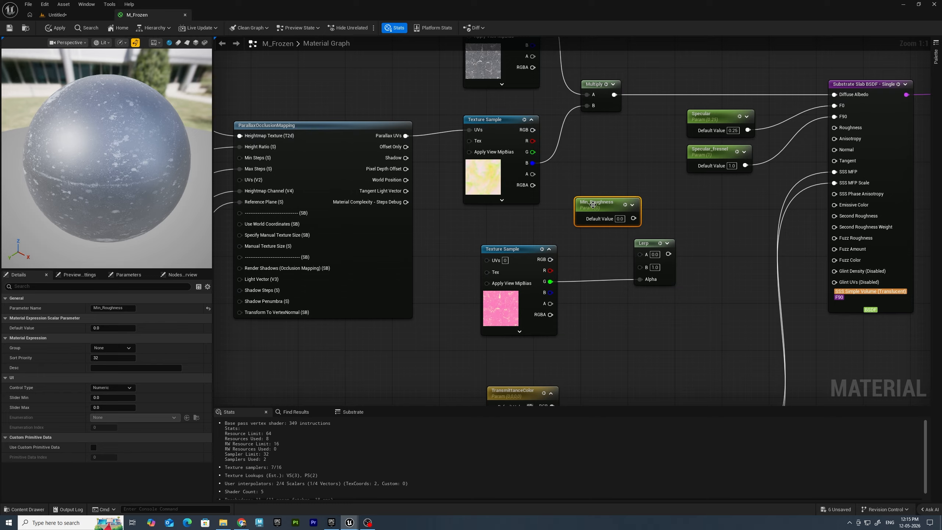
- Duplicate the Min_Roughness parameter below the original, rename the copy Max_Roughness and set its default value to 1
{"action": "left_click_drag", "start_coordinate": [593, 205], "coordinate": [586, 176]}
{"action": "key", "text": "ctrl+d"}
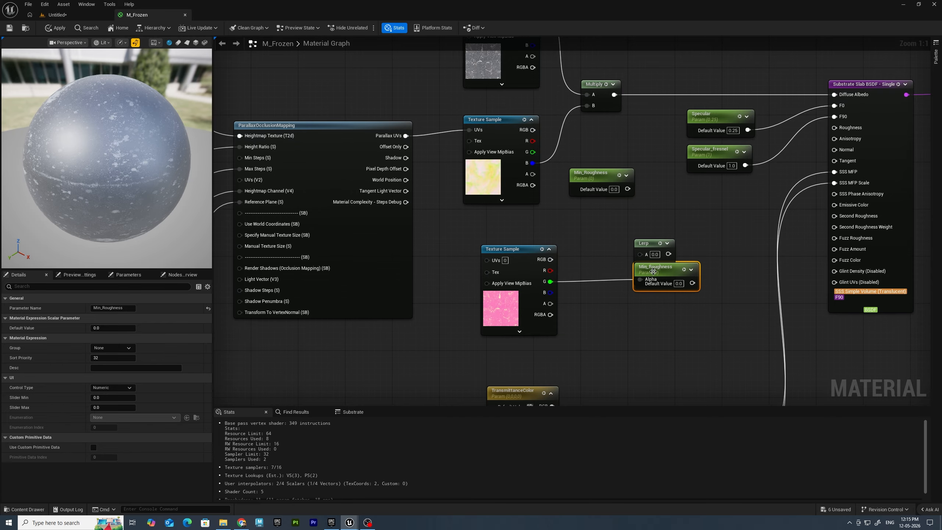
{"action": "left_click_drag", "start_coordinate": [654, 271], "coordinate": [589, 213]}
{"action": "double_click", "coordinate": [585, 211]}
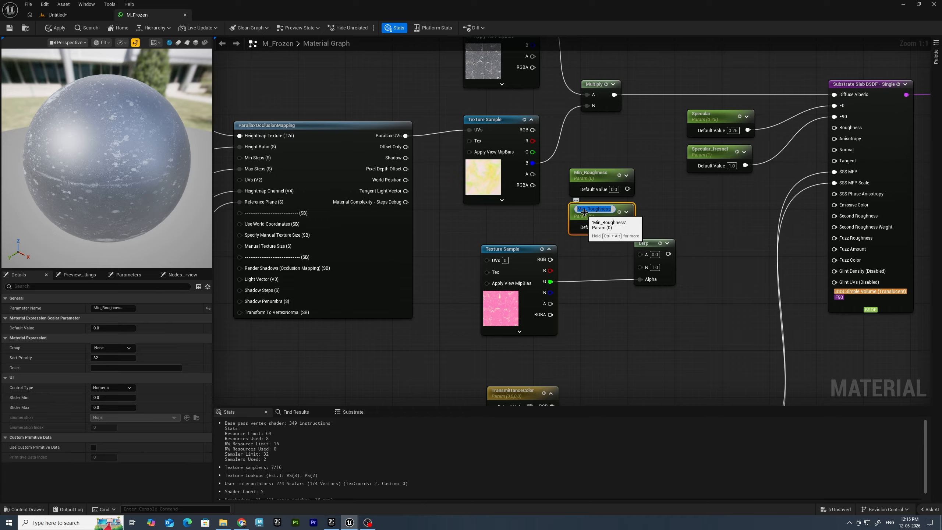
{"action": "double_click", "coordinate": [583, 210]}
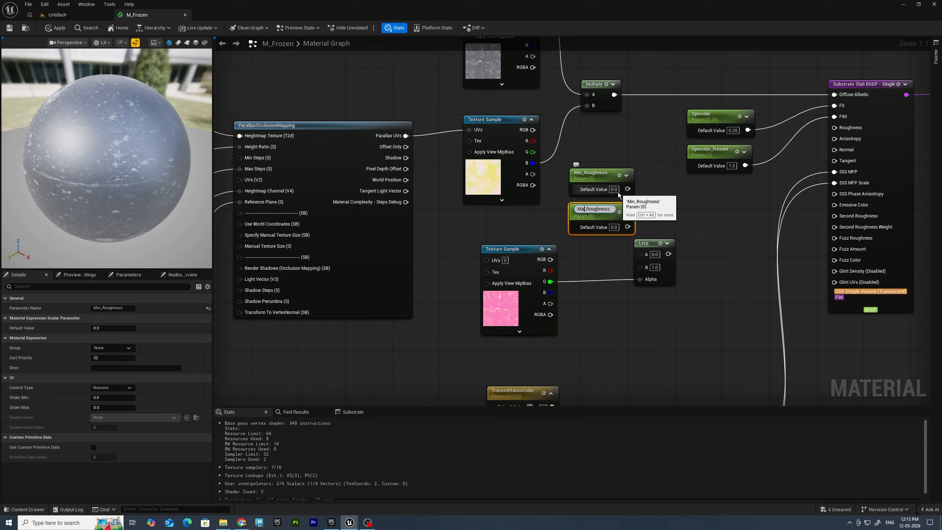
{"action": "type", "text": "Max"}
{"action": "key", "text": "Return"}
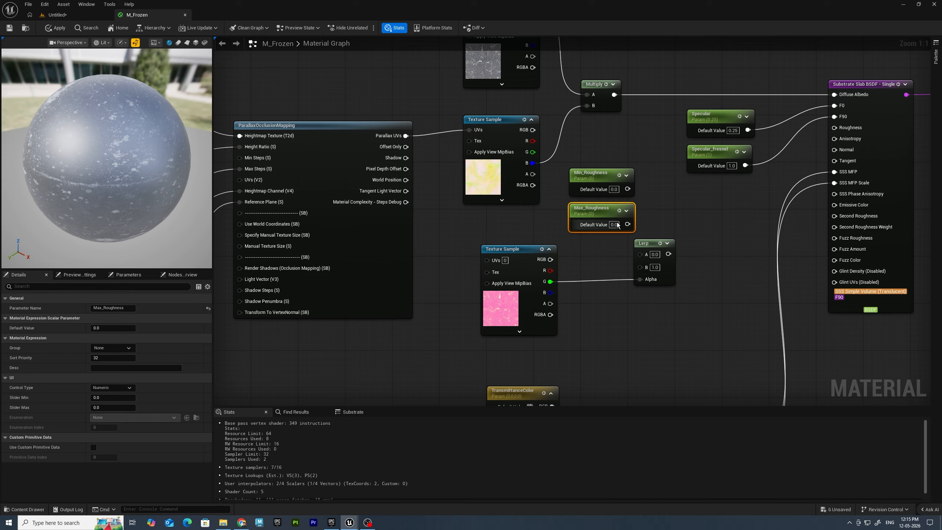
{"action": "type", "text": "1"}
{"action": "key", "text": "Return"}
- Connect Min_Roughness and Max_Roughness to the Lerp's A and B inputs, wire its output to the slab's Roughness and save the material
{"action": "left_click_drag", "start_coordinate": [654, 249], "coordinate": [678, 245]}
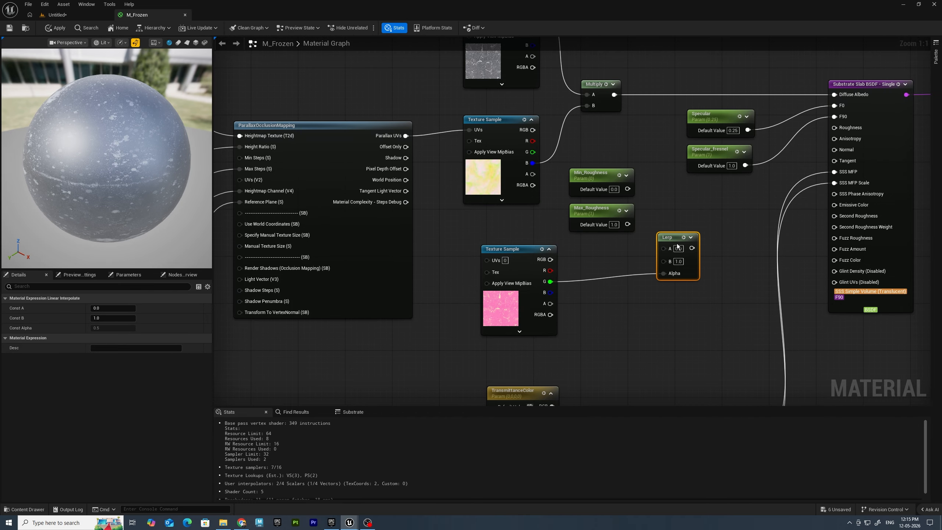
{"action": "left_click_drag", "start_coordinate": [627, 189], "coordinate": [667, 259]}
{"action": "right_click_drag", "start_coordinate": [691, 247], "coordinate": [620, 297]}
{"action": "left_click_drag", "start_coordinate": [620, 298], "coordinate": [774, 179]}
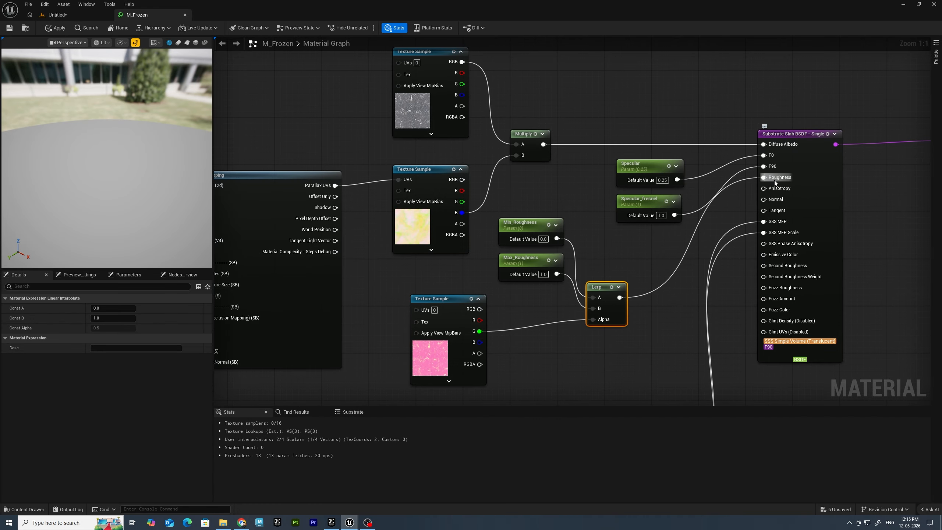
{"action": "left_click", "coordinate": [6, 30]}
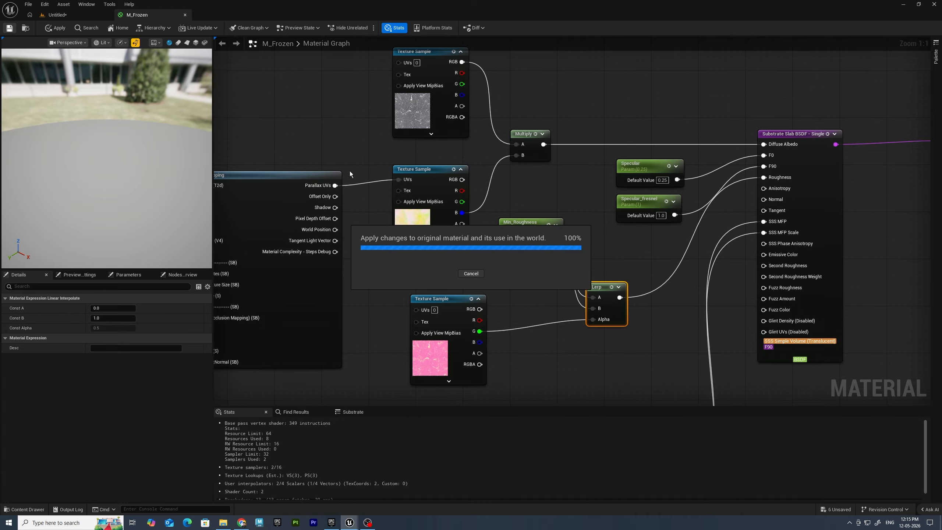
- Examine the floor's updated roughness in the level, including a play test with the character on the ice
{"action": "left_click", "coordinate": [81, 15]}
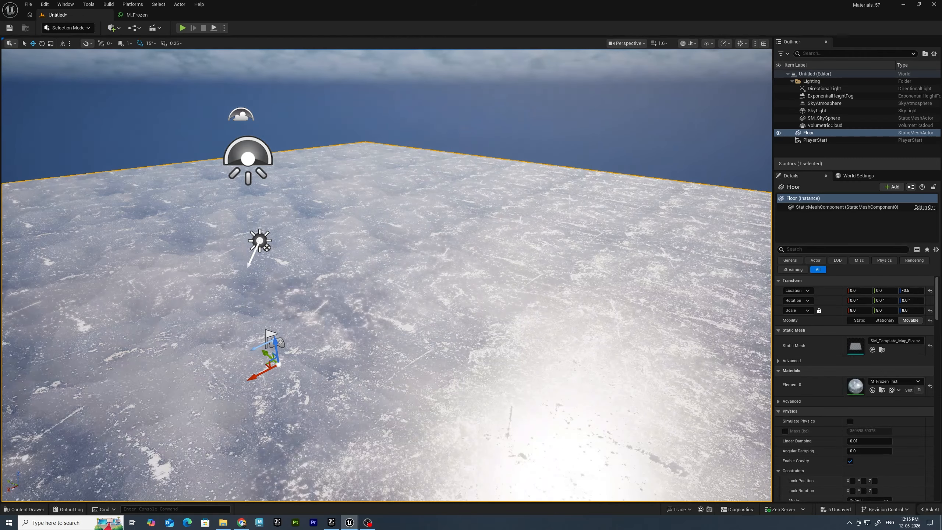
{"action": "mouse_move", "coordinate": [386, 275]}
{"action": "left_mouse_down", "text": "alt"}
{"action": "mouse_move", "coordinate": [360, 280]}
{"action": "mouse_move", "coordinate": [334, 315]}
{"action": "mouse_move", "coordinate": [401, 312]}
{"action": "mouse_move", "coordinate": [393, 264]}
{"action": "left_mouse_up", "text": "alt"}
{"action": "left_click_drag", "start_coordinate": [594, 420], "coordinate": [551, 402], "text": "alt"}
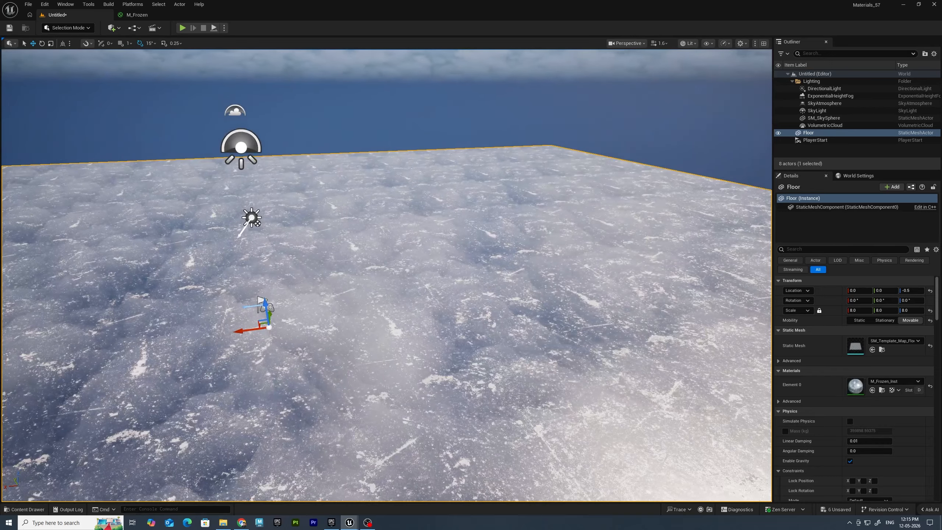
{"action": "right_click", "coordinate": [525, 403]}
{"action": "left_click", "coordinate": [566, 393]}
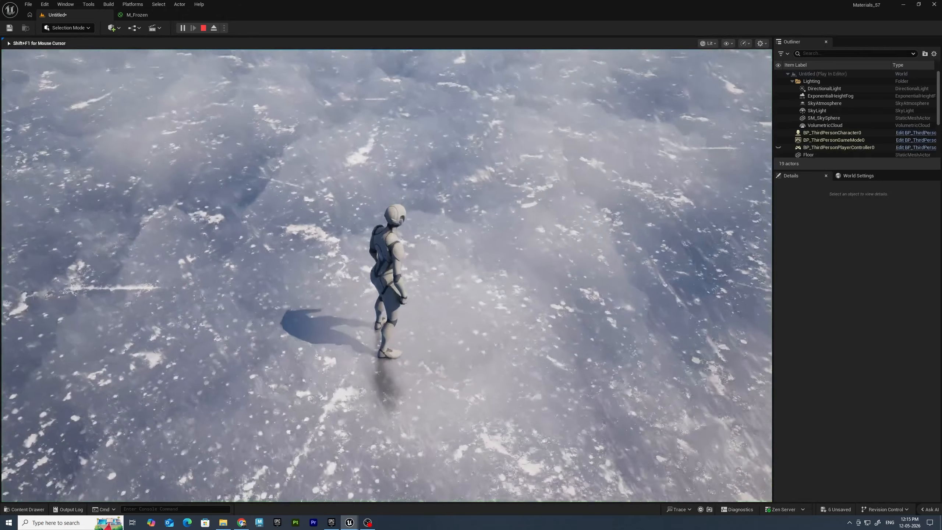
{"action": "key", "text": "w"}
{"action": "key", "text": "w"}
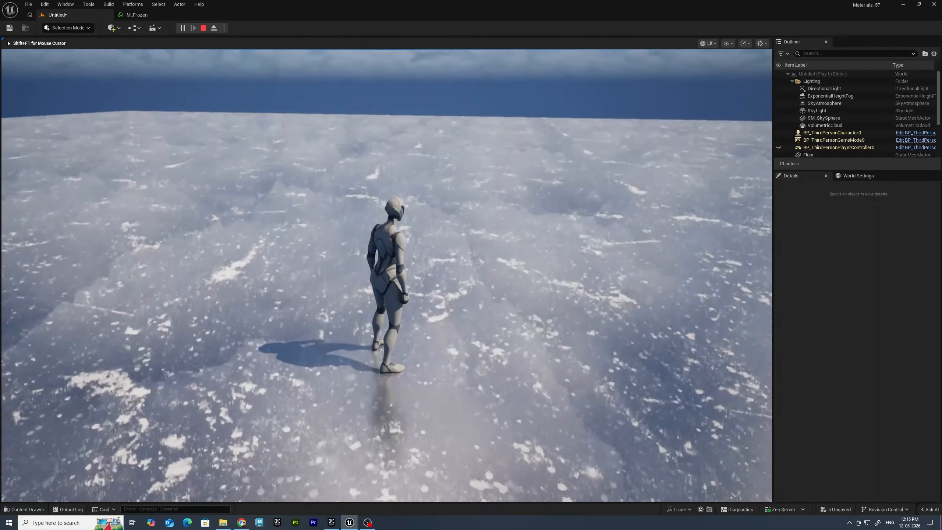
{"action": "key", "text": "Escape"}
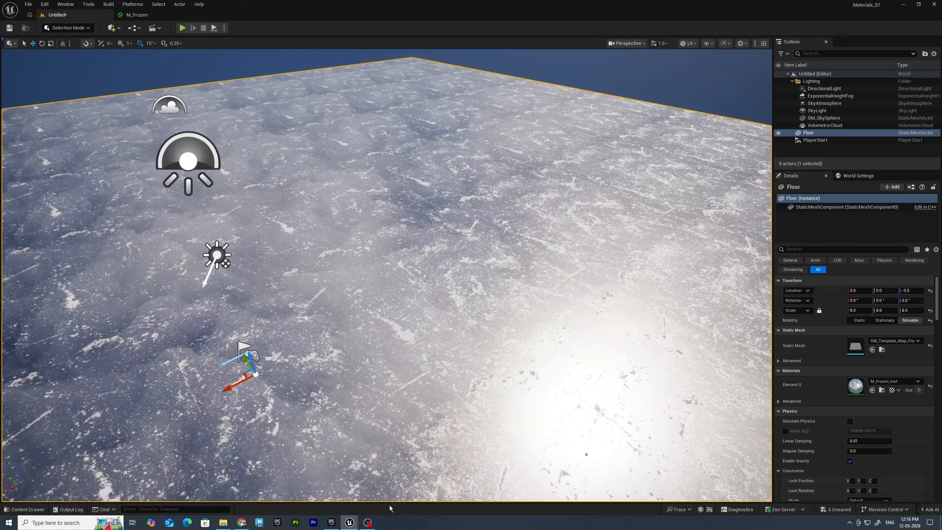
- Bring up the M_Frozen_Inst material instance and lower its Max_Roughness to about 0.53
{"action": "left_click", "coordinate": [463, 488]}
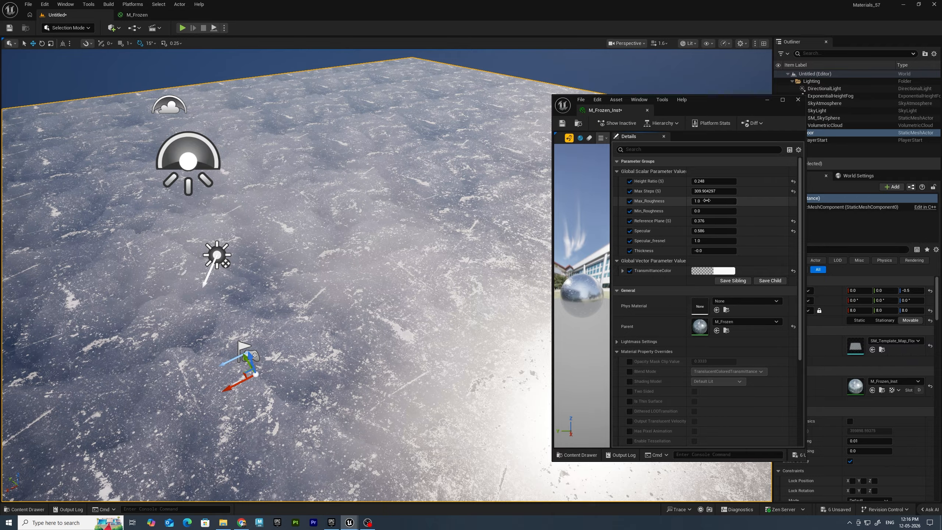
{"action": "left_click_drag", "start_coordinate": [724, 202], "coordinate": [697, 203]}
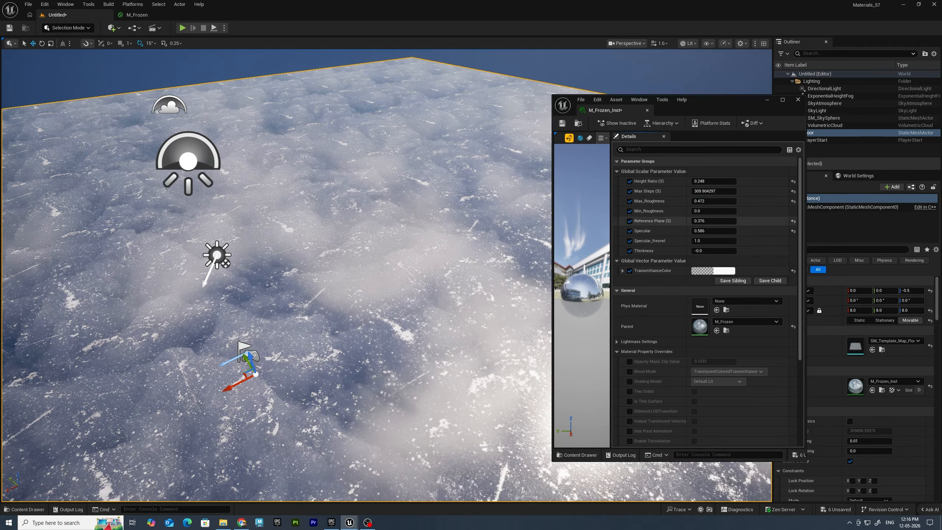
{"action": "right_click_drag", "start_coordinate": [418, 346], "coordinate": [499, 346]}
{"action": "mouse_move", "coordinate": [702, 202]}
{"action": "left_mouse_down"}
{"action": "mouse_move", "coordinate": [694, 202]}
{"action": "mouse_move", "coordinate": [706, 202]}
{"action": "left_mouse_up"}
{"action": "right_click_drag", "start_coordinate": [441, 297], "coordinate": [379, 286]}
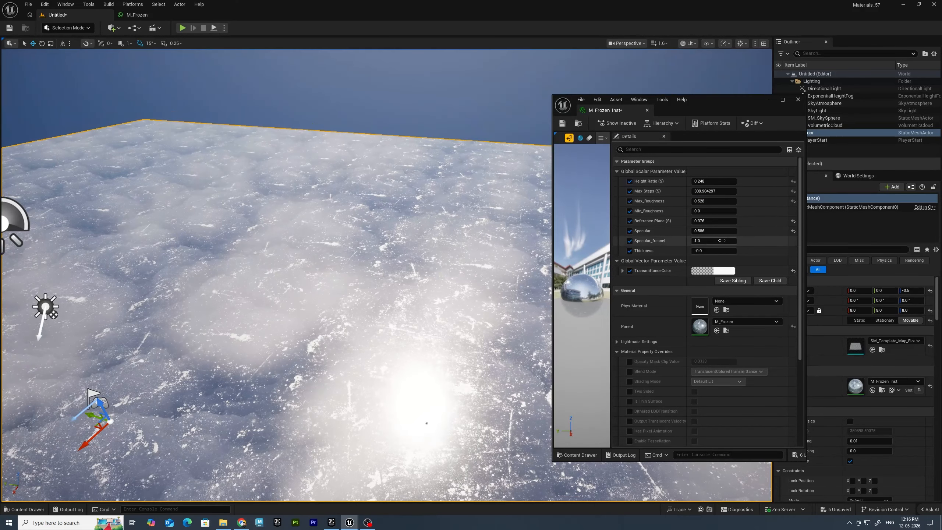
- Lower the material instance's Reference Plane to about -0.23
{"action": "left_click_drag", "start_coordinate": [716, 221], "coordinate": [695, 222]}
{"action": "right_click_drag", "start_coordinate": [419, 304], "coordinate": [404, 301]}
{"action": "right_click_drag", "start_coordinate": [452, 150], "coordinate": [546, 143]}
- Change the material instance's TransmittanceColor to a teal blue
{"action": "left_click", "coordinate": [727, 272]}
{"action": "left_click_drag", "start_coordinate": [743, 312], "coordinate": [740, 313]}
{"action": "left_click_drag", "start_coordinate": [837, 297], "coordinate": [837, 340]}
{"action": "left_click", "coordinate": [845, 456]}
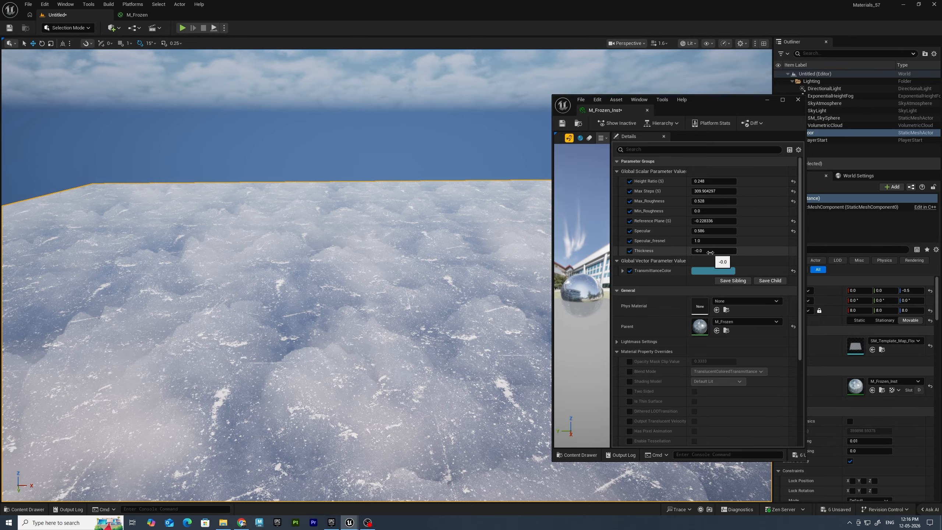
- Raise the material instance's Thickness to about 0.27 and lower Specular to about 0.07
{"action": "left_click_drag", "start_coordinate": [714, 251], "coordinate": [735, 252]}
{"action": "right_click_drag", "start_coordinate": [344, 238], "coordinate": [269, 244]}
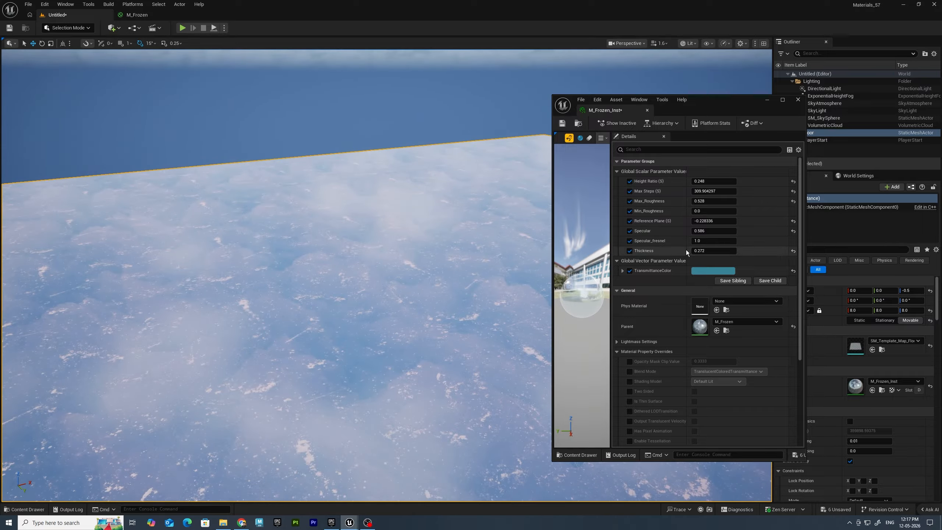
{"action": "mouse_move", "coordinate": [714, 230]}
{"action": "left_mouse_down"}
{"action": "mouse_move", "coordinate": [699, 230]}
{"action": "mouse_move", "coordinate": [712, 230]}
{"action": "left_mouse_up"}
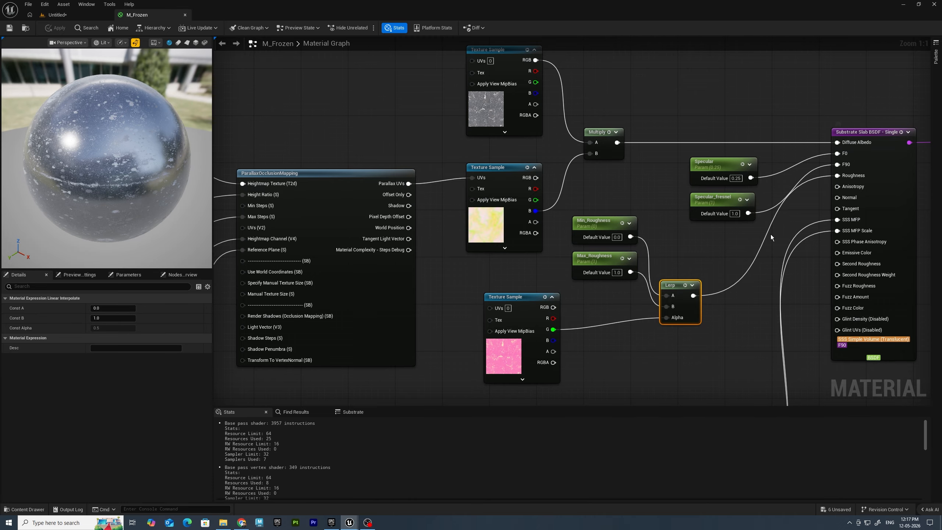
- Add the frozen lake normal texture (4K_N) to the M_Frozen graph, connect its RGB to the slab's Normal and save the material
{"action": "mouse_move", "coordinate": [349, 523]}
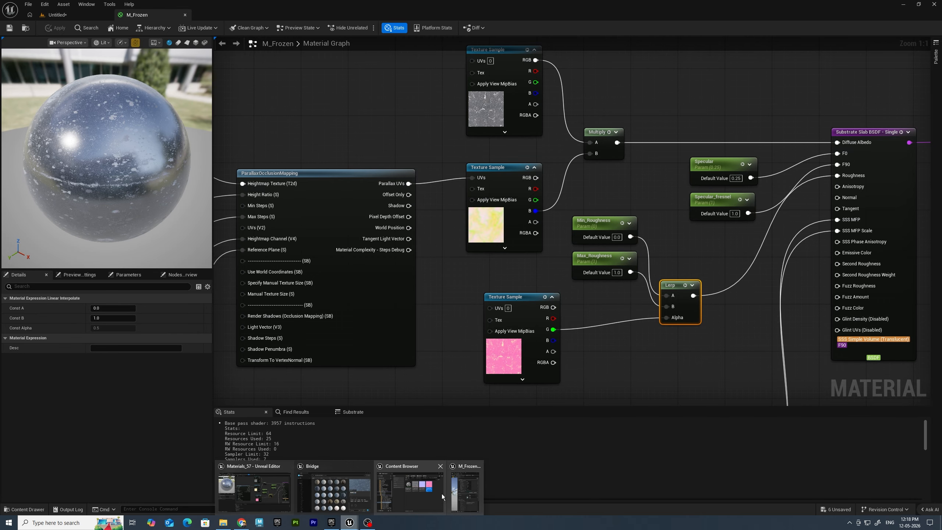
{"action": "left_click", "coordinate": [427, 493]}
{"action": "left_click_drag", "start_coordinate": [486, 346], "coordinate": [663, 362]}
{"action": "left_click", "coordinate": [565, 282]}
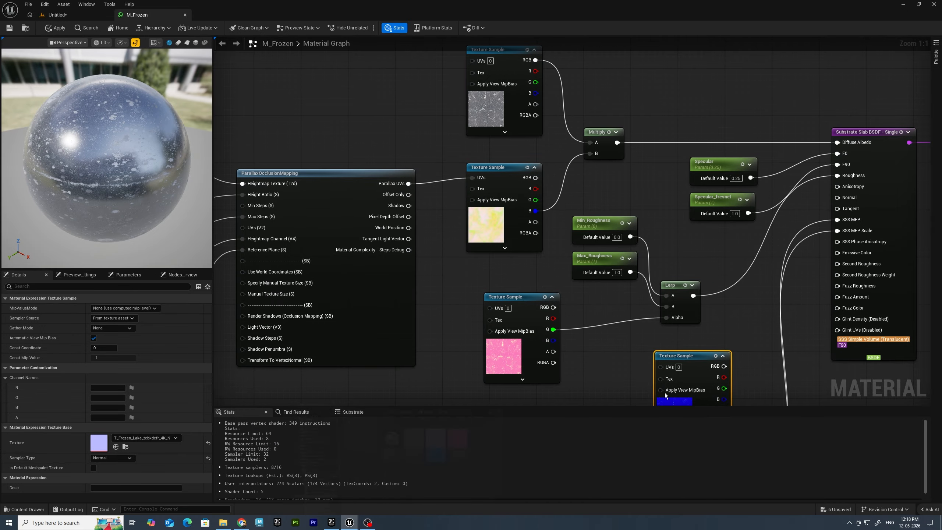
{"action": "right_click_drag", "start_coordinate": [769, 370], "coordinate": [679, 304]}
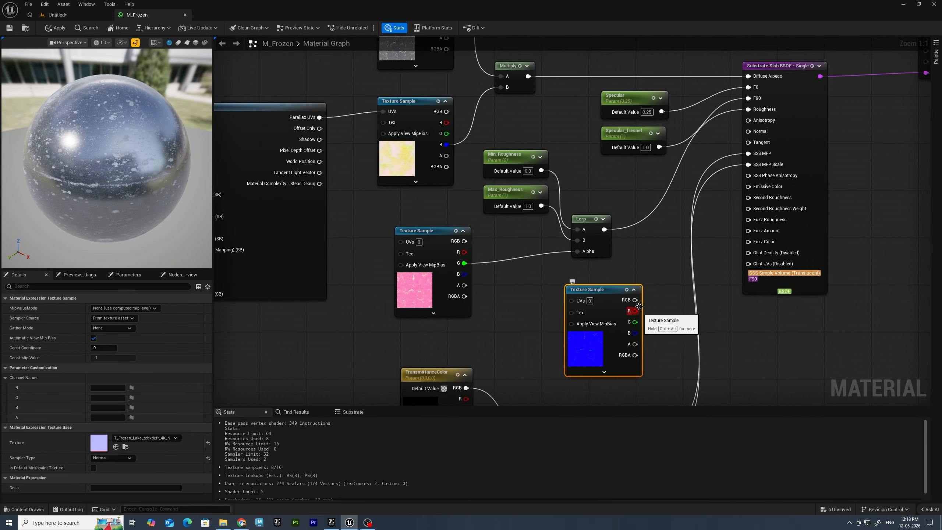
{"action": "left_click_drag", "start_coordinate": [635, 300], "coordinate": [748, 133]}
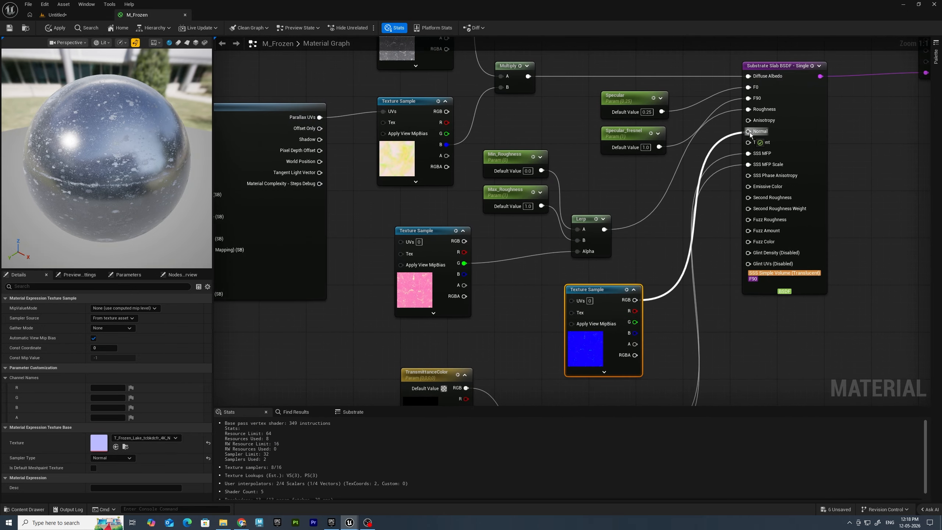
{"action": "right_click_drag", "start_coordinate": [324, 322], "coordinate": [559, 338]}
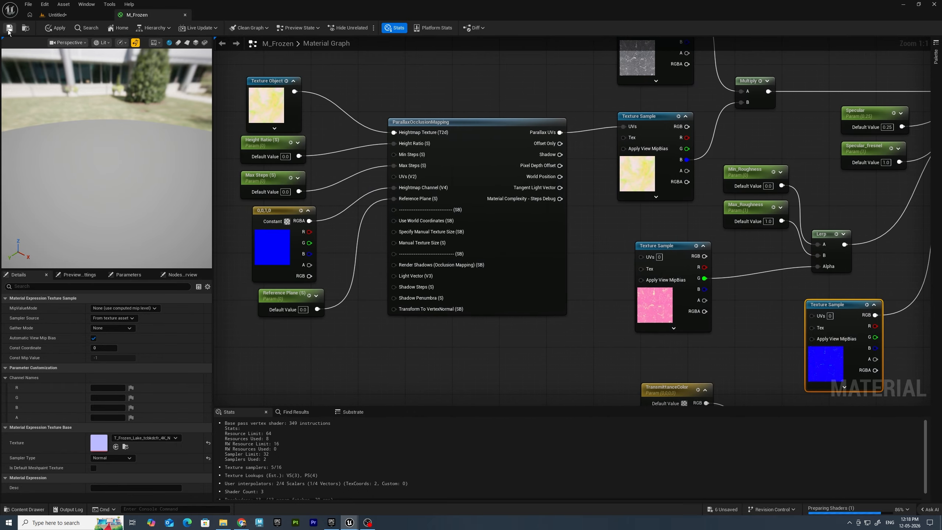
- Return to the level and set the M_Frozen_Inst Reference Plane to about 1.63 while checking the ice depth
{"action": "left_click", "coordinate": [55, 15]}
{"action": "mouse_move", "coordinate": [505, 355]}
{"action": "left_mouse_down", "text": "alt"}
{"action": "mouse_move", "coordinate": [538, 355]}
{"action": "mouse_move", "coordinate": [484, 344]}
{"action": "mouse_move", "coordinate": [507, 358]}
{"action": "left_mouse_up", "text": "alt"}
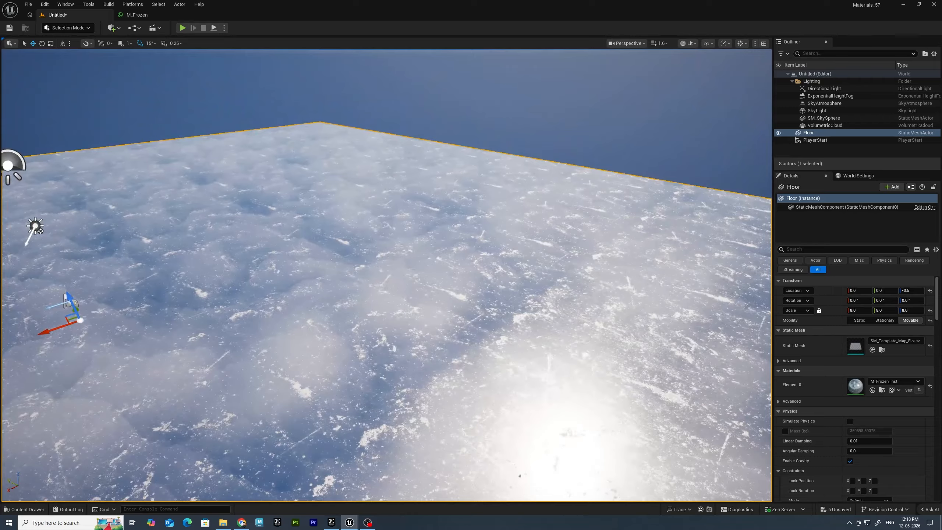
{"action": "mouse_move", "coordinate": [507, 358]}
{"action": "right_mouse_down"}
{"action": "mouse_move", "coordinate": [541, 403]}
{"action": "mouse_move", "coordinate": [522, 400]}
{"action": "mouse_move", "coordinate": [512, 353]}
{"action": "right_mouse_up"}
{"action": "mouse_move", "coordinate": [349, 522]}
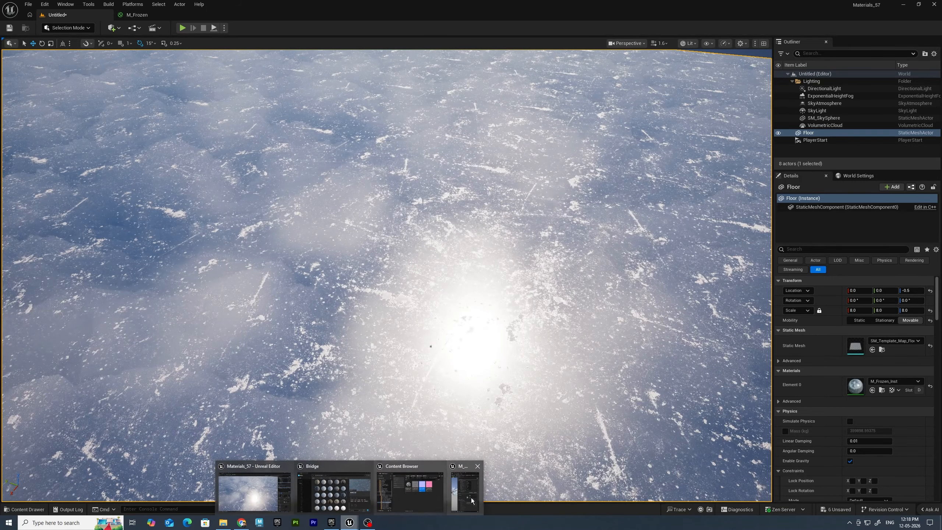
{"action": "left_click", "coordinate": [460, 483]}
{"action": "left_click_drag", "start_coordinate": [716, 105], "coordinate": [807, 106]}
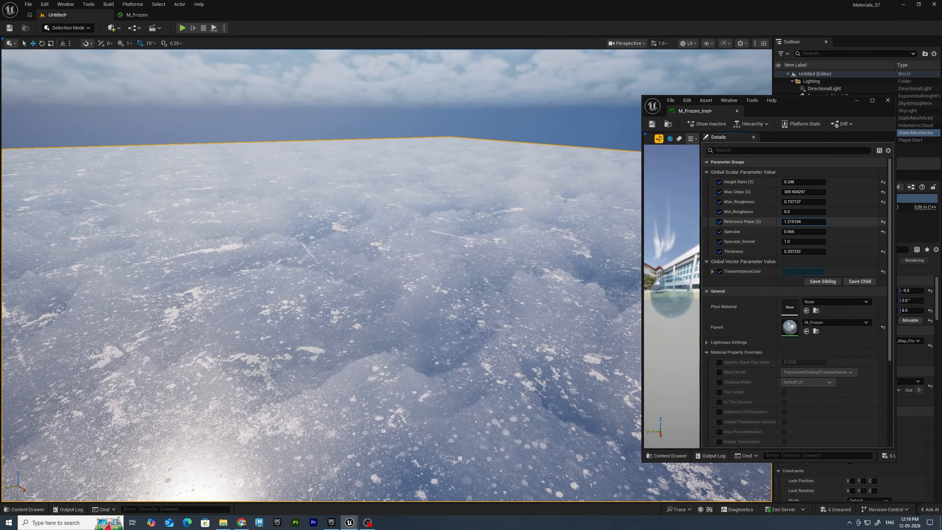
{"action": "left_click_drag", "start_coordinate": [804, 222], "coordinate": [823, 222]}
{"action": "mouse_move", "coordinate": [508, 261]}
{"action": "left_mouse_down", "text": "alt"}
{"action": "mouse_move", "coordinate": [477, 264]}
{"action": "mouse_move", "coordinate": [501, 269]}
{"action": "left_mouse_up", "text": "alt"}
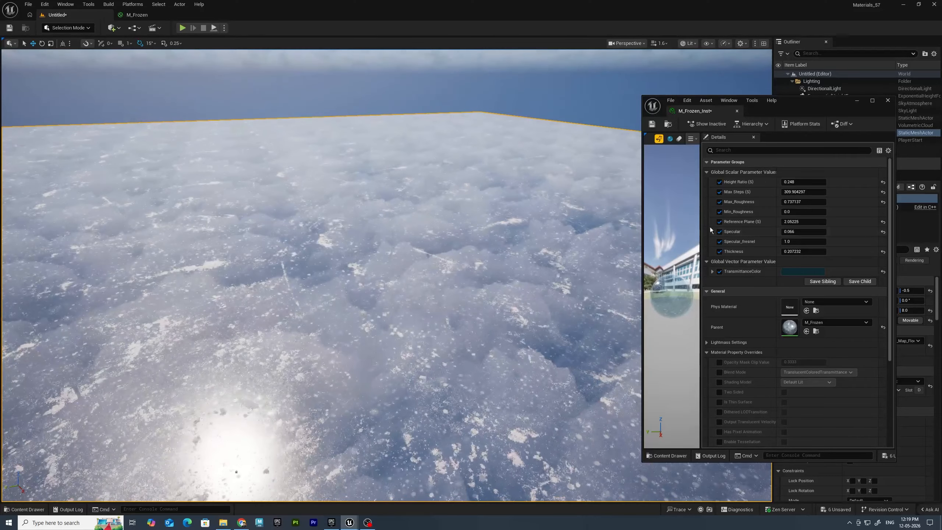
{"action": "left_click_drag", "start_coordinate": [804, 224], "coordinate": [794, 224]}
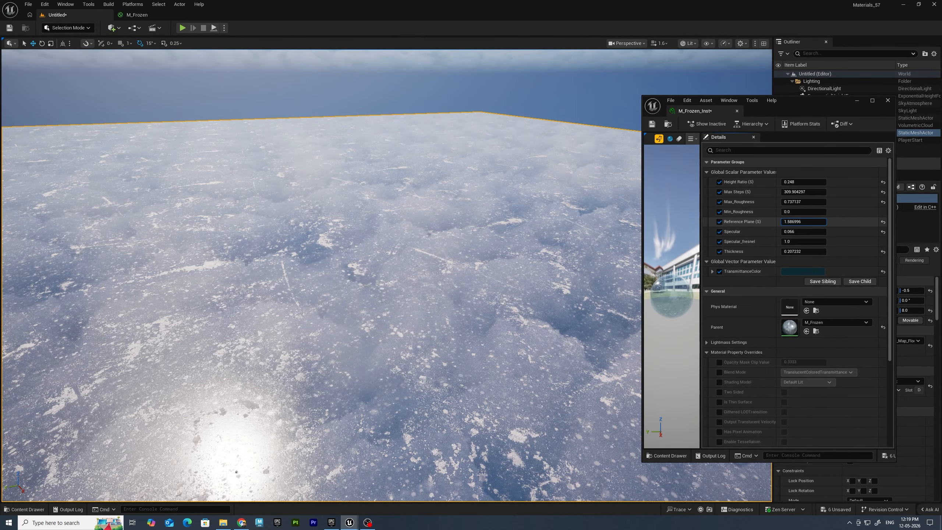
{"action": "left_click_drag", "start_coordinate": [520, 264], "coordinate": [546, 258], "text": "alt"}
{"action": "right_click_drag", "start_coordinate": [519, 264], "coordinate": [486, 274]}
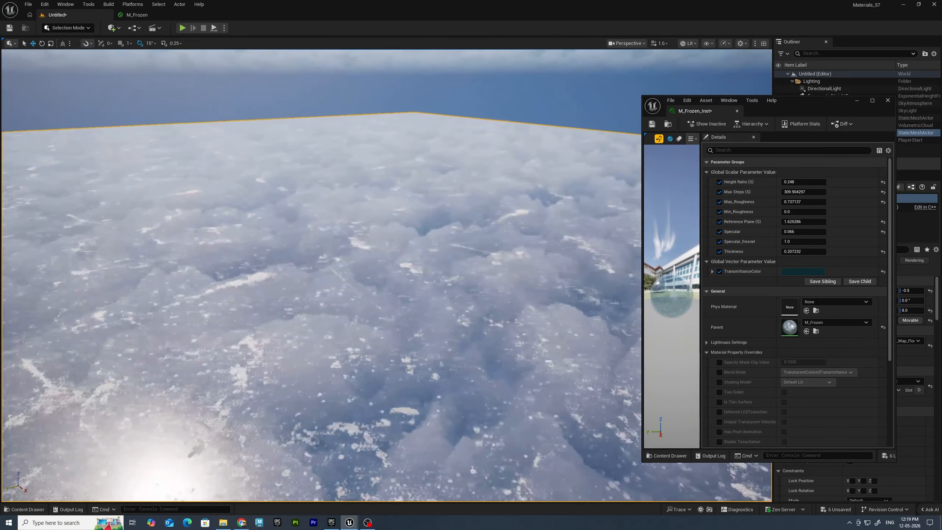
- Play the level from a spot on the floor to inspect the ice around the character, and end the session
{"action": "right_click", "coordinate": [391, 373]}
{"action": "left_click", "coordinate": [410, 393]}
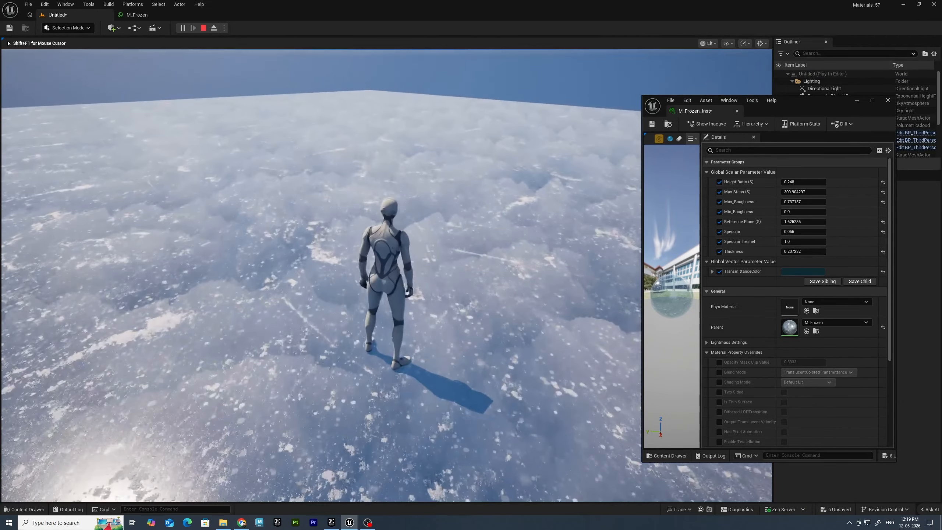
{"action": "key", "text": "Escape"}
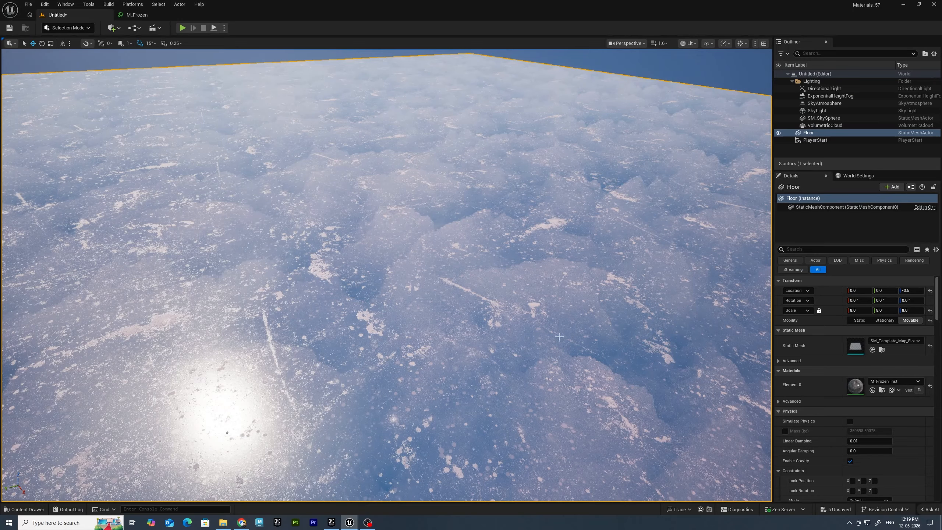
{"action": "right_click_drag", "start_coordinate": [502, 385], "coordinate": [454, 373]}
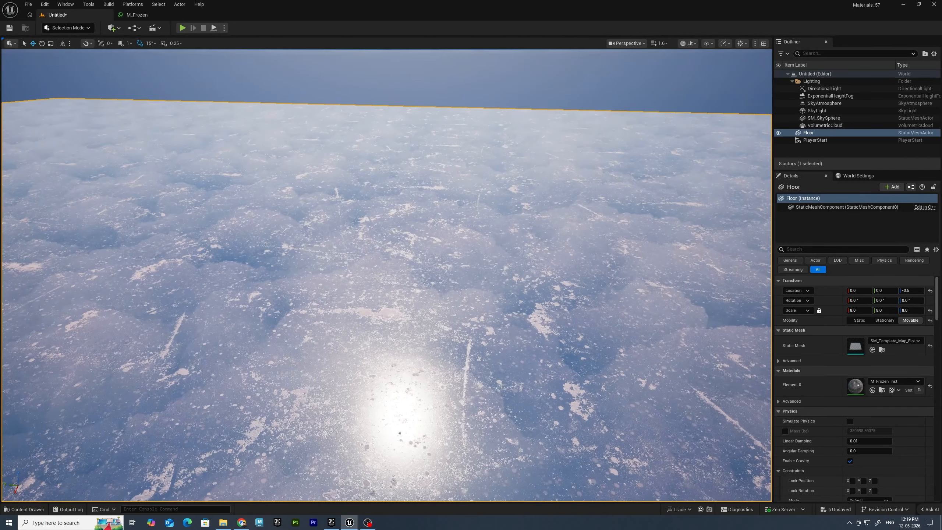
- Add a second Multiply node in the M_Frozen graph between the texture Multiply and the slab's Diffuse Albedo
{"action": "left_click", "coordinate": [142, 14]}
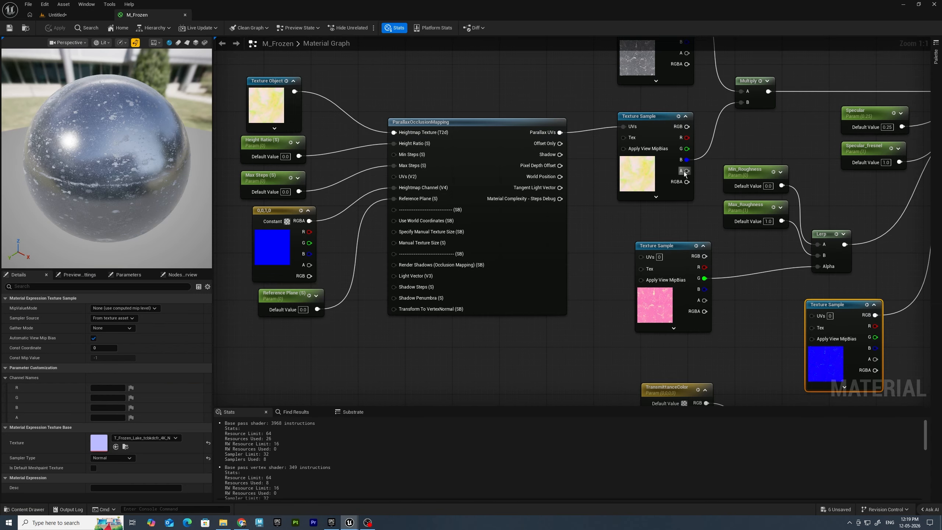
{"action": "right_click_drag", "start_coordinate": [685, 174], "coordinate": [580, 329]}
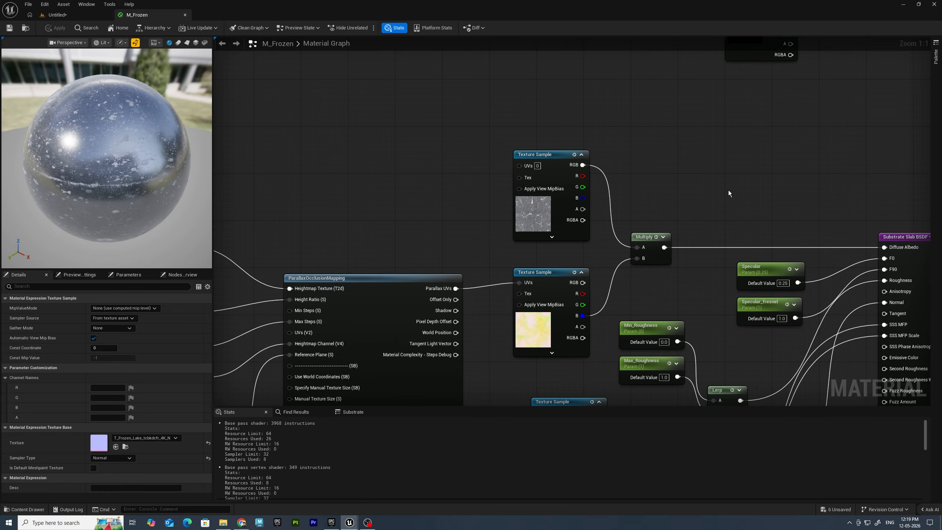
{"action": "left_click", "coordinate": [709, 227]}
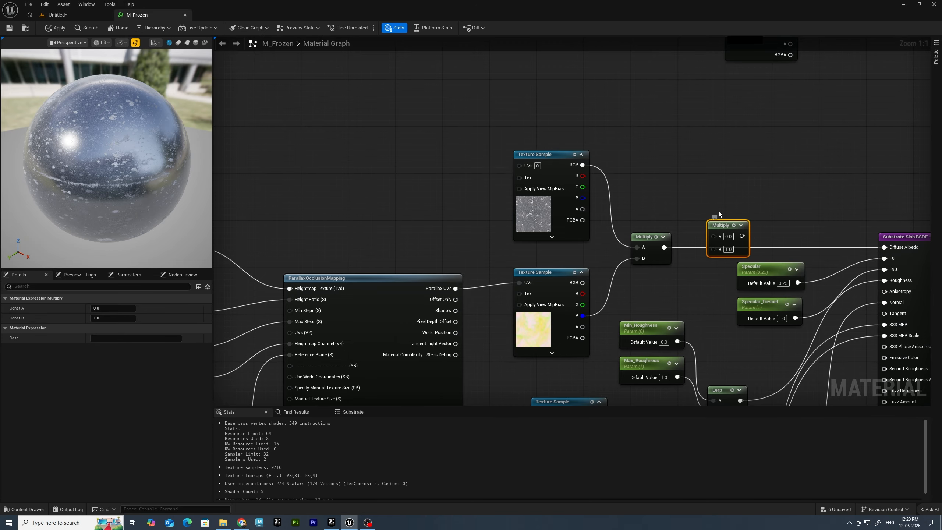
- Wire the texture Multiply and the Diffuse Albedo parameter's RGB into the new Multiply, connect it to the slab's Diffuse Albedo, and save the material
{"action": "left_click_drag", "start_coordinate": [665, 248], "coordinate": [737, 206]}
{"action": "right_click_drag", "start_coordinate": [824, 196], "coordinate": [805, 280]}
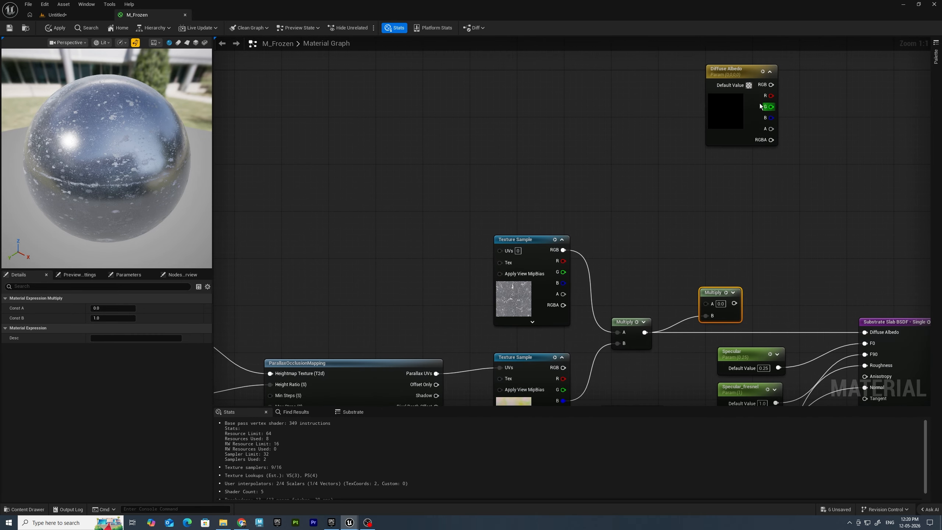
{"action": "left_click_drag", "start_coordinate": [739, 76], "coordinate": [706, 304]}
{"action": "right_click_drag", "start_coordinate": [707, 304], "coordinate": [609, 256]}
{"action": "left_click_drag", "start_coordinate": [610, 256], "coordinate": [746, 286]}
{"action": "left_click_drag", "start_coordinate": [591, 248], "coordinate": [603, 260]}
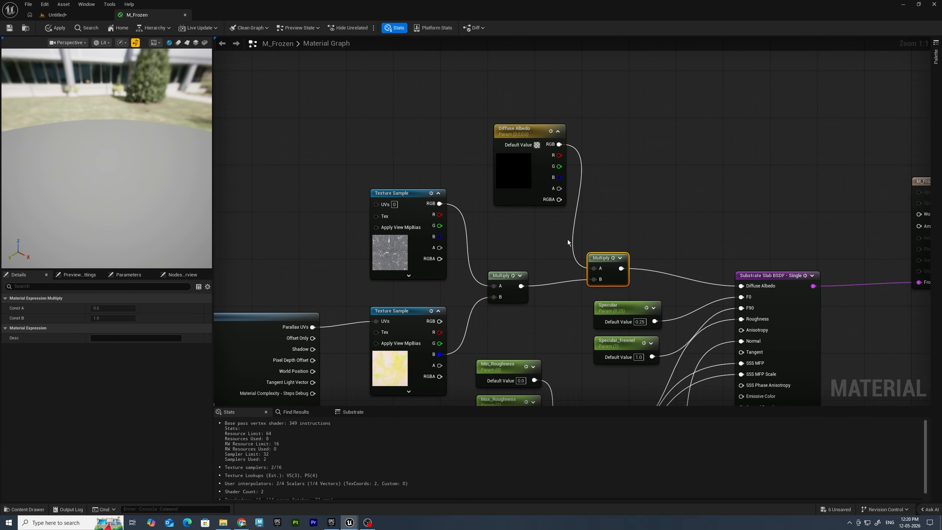
{"action": "left_click", "coordinate": [8, 29]}
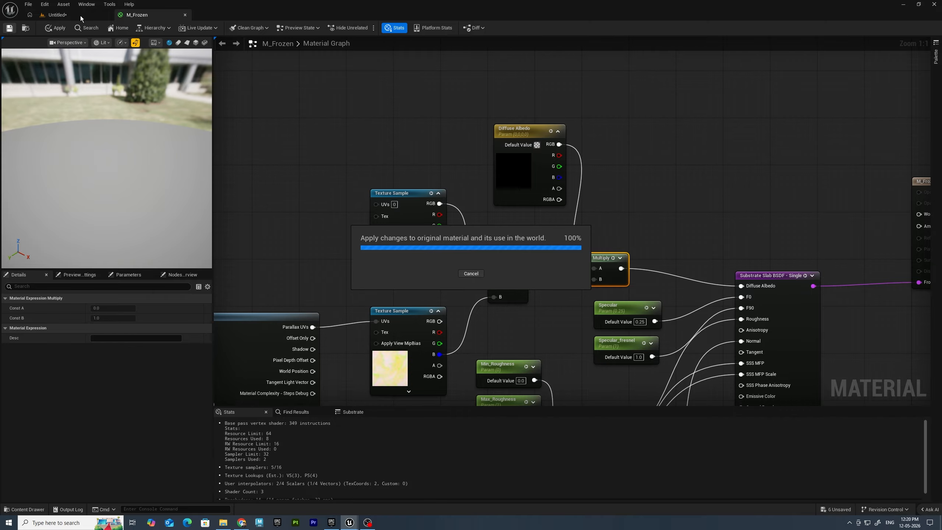
- Return to the level and bring up the M_Frozen_Inst window beside a view of the floor
{"action": "left_click", "coordinate": [80, 15]}
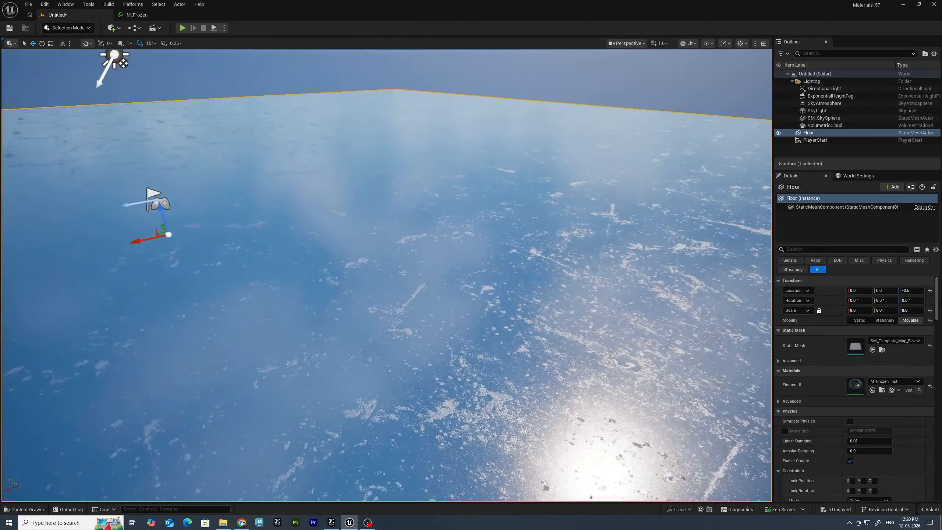
{"action": "right_click_drag", "start_coordinate": [387, 276], "coordinate": [426, 288]}
{"action": "left_click", "coordinate": [349, 523]}
{"action": "left_click", "coordinate": [468, 488]}
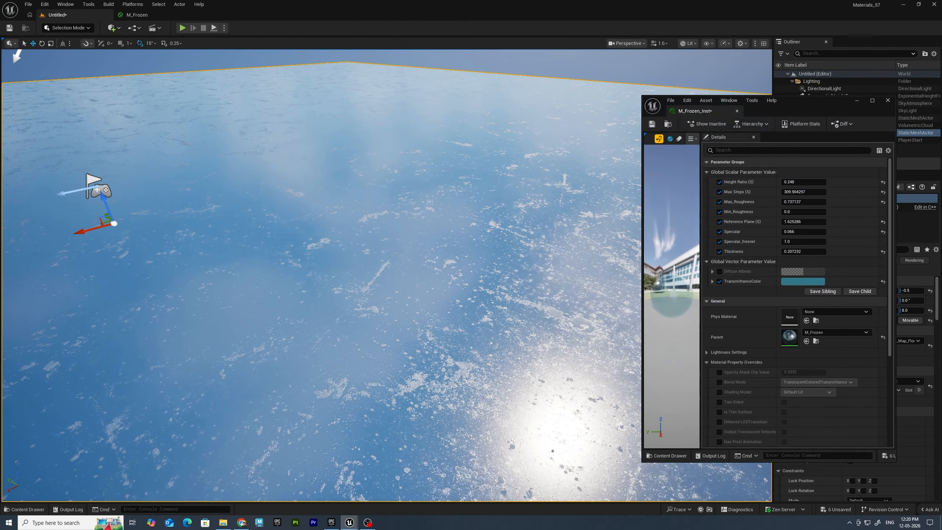
{"action": "mouse_move", "coordinate": [432, 422]}
{"action": "right_mouse_down"}
{"action": "mouse_move", "coordinate": [464, 412]}
{"action": "mouse_move", "coordinate": [432, 422]}
{"action": "right_mouse_up"}
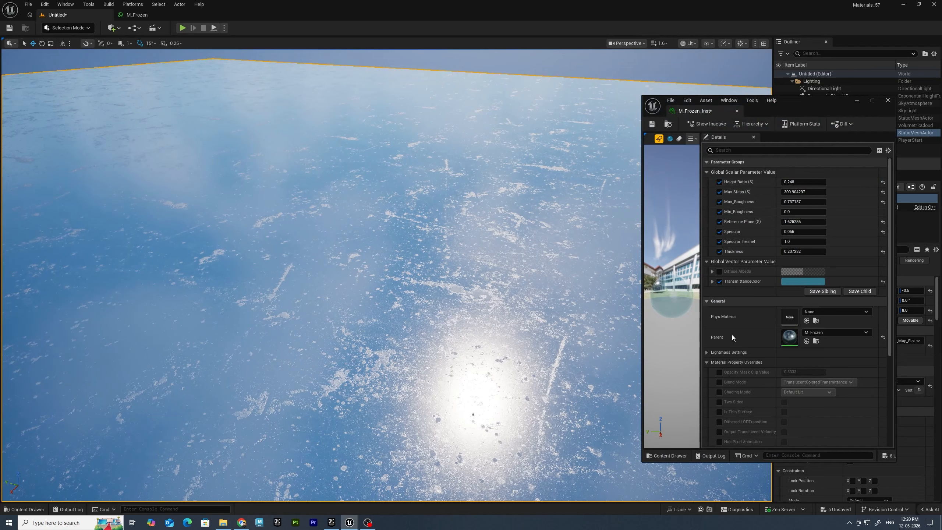
- Enable the Diffuse Albedo override in M_Frozen_Inst, set its color to a bright light blue and check it on the ice
{"action": "left_click", "coordinate": [719, 271]}
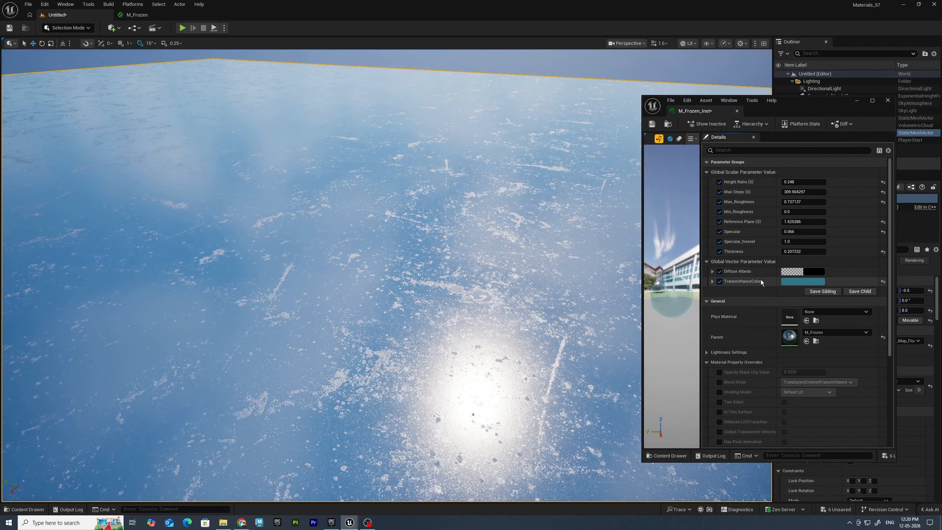
{"action": "left_click", "coordinate": [812, 271]}
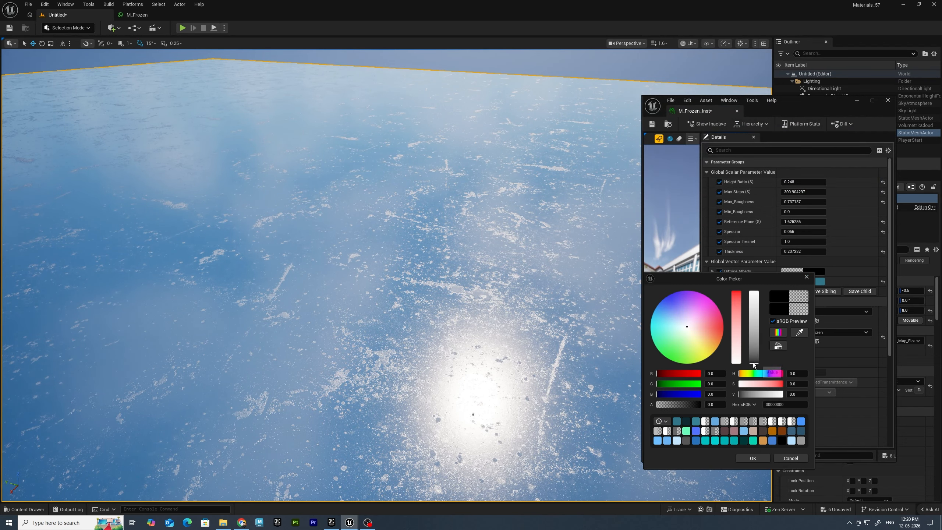
{"action": "left_click_drag", "start_coordinate": [754, 351], "coordinate": [757, 323]}
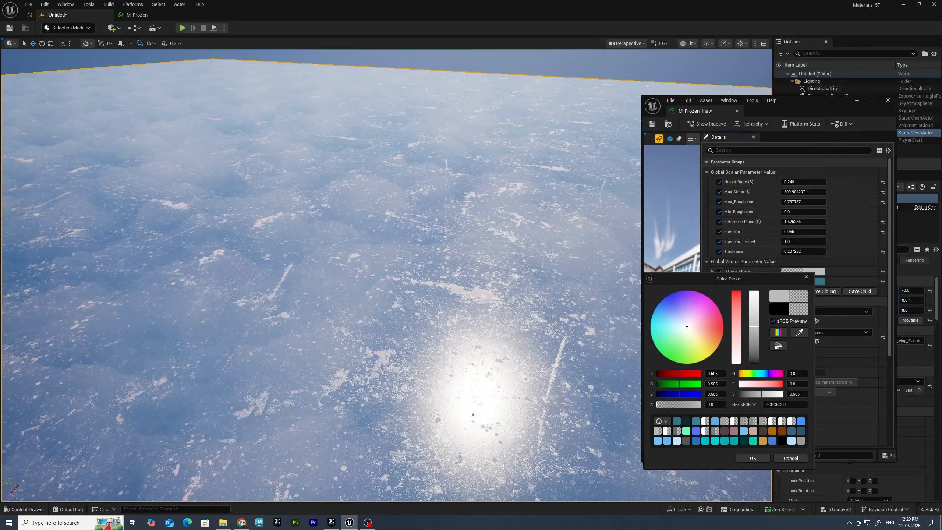
{"action": "right_click_drag", "start_coordinate": [404, 351], "coordinate": [378, 366]}
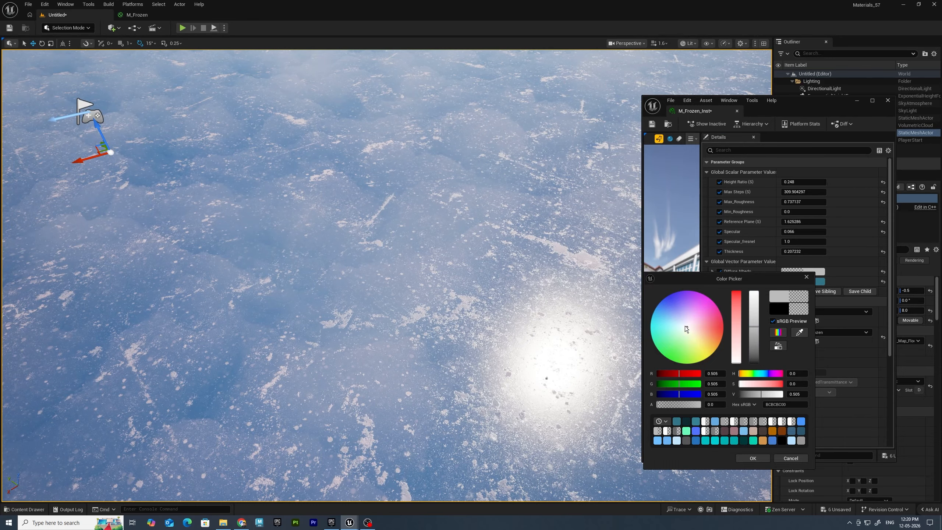
{"action": "left_click_drag", "start_coordinate": [686, 329], "coordinate": [670, 311]}
{"action": "left_click_drag", "start_coordinate": [741, 316], "coordinate": [738, 316]}
{"action": "right_click_drag", "start_coordinate": [428, 384], "coordinate": [442, 385]}
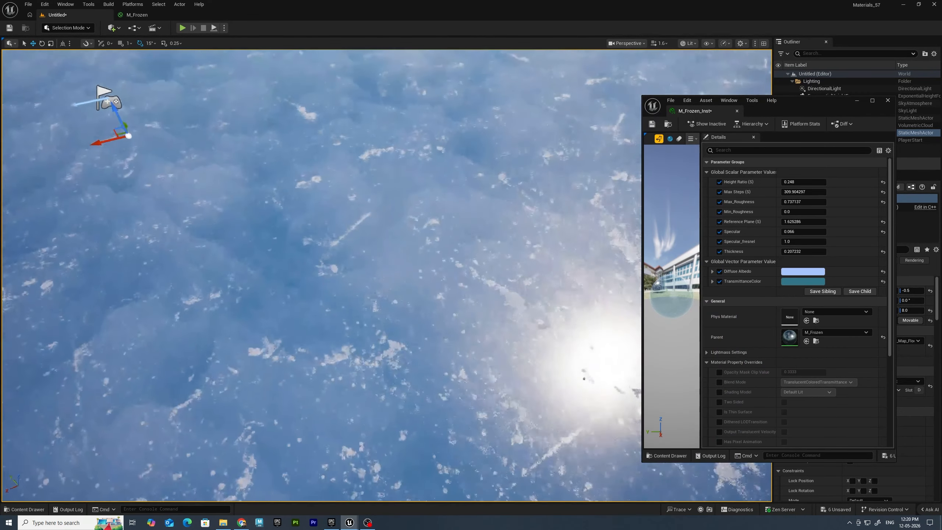
{"action": "right_click_drag", "start_coordinate": [441, 385], "coordinate": [490, 359]}
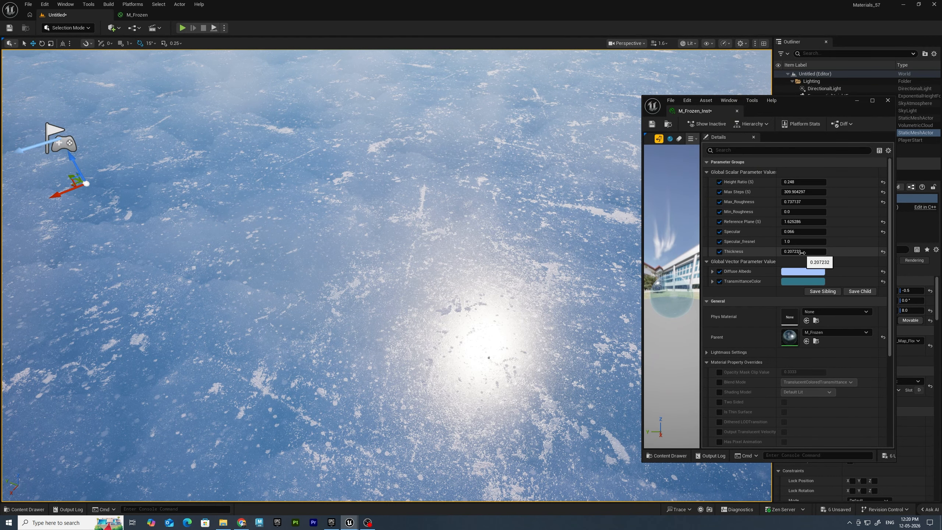
- Set the M_Frozen_Inst Thickness to about 0.183 and check the ice depth in the level
{"action": "mouse_move", "coordinate": [802, 253]}
{"action": "left_mouse_down"}
{"action": "mouse_move", "coordinate": [831, 252]}
{"action": "mouse_move", "coordinate": [791, 253]}
{"action": "mouse_move", "coordinate": [800, 252]}
{"action": "left_mouse_up"}
{"action": "left_click_drag", "start_coordinate": [494, 289], "coordinate": [386, 290], "text": "alt"}
{"action": "right_click_drag", "start_coordinate": [460, 275], "coordinate": [466, 246]}
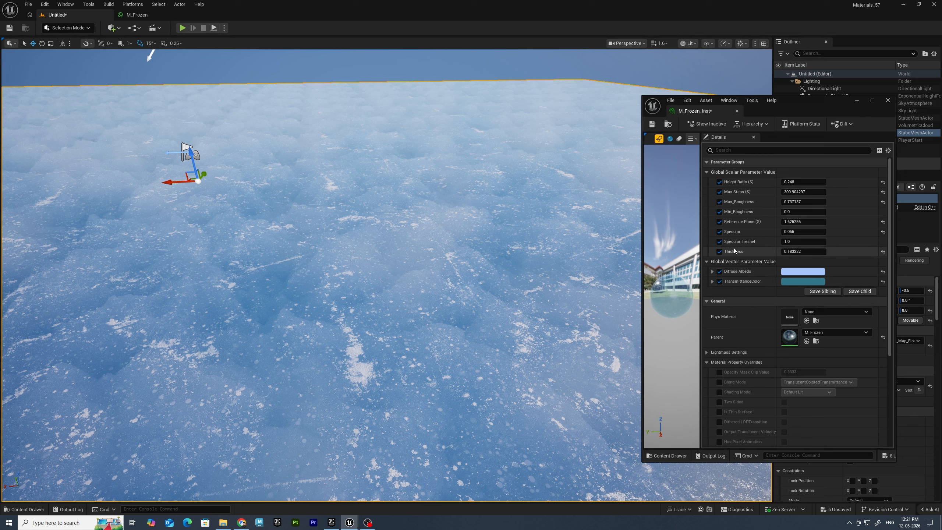
- Try a Specular_fresnel of 0 on the ice and restore it to 1
{"action": "left_click", "coordinate": [794, 242]}
{"action": "type", "text": "0"}
{"action": "key", "text": "Return"}
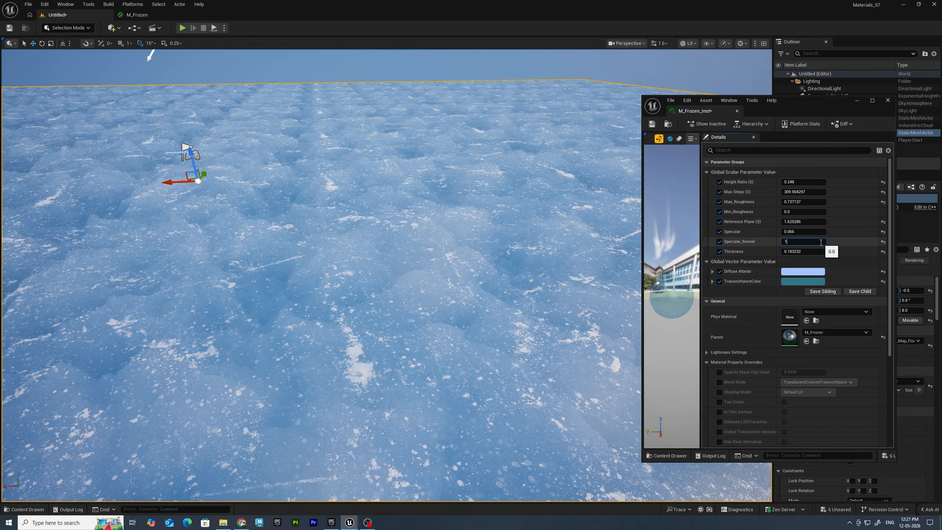
{"action": "type", "text": "1"}
{"action": "key", "text": "Return"}
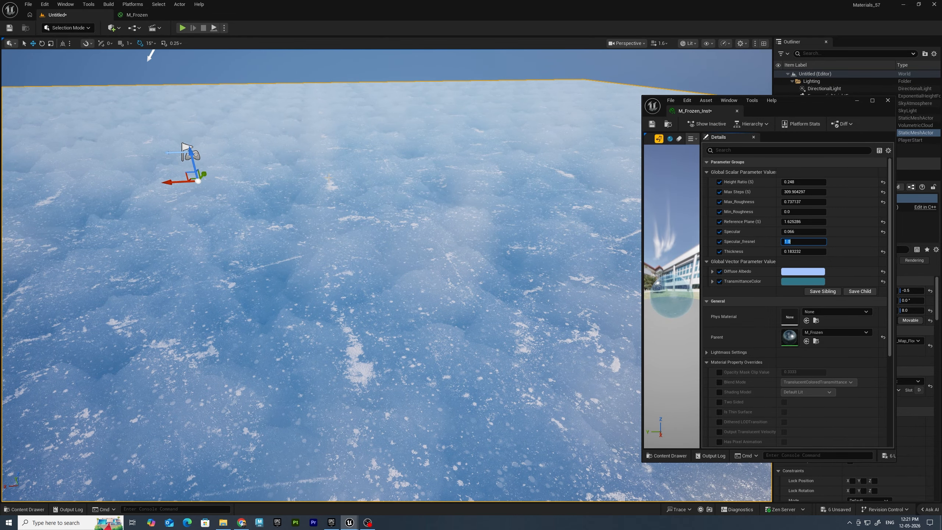
{"action": "right_click_drag", "start_coordinate": [372, 226], "coordinate": [362, 219]}
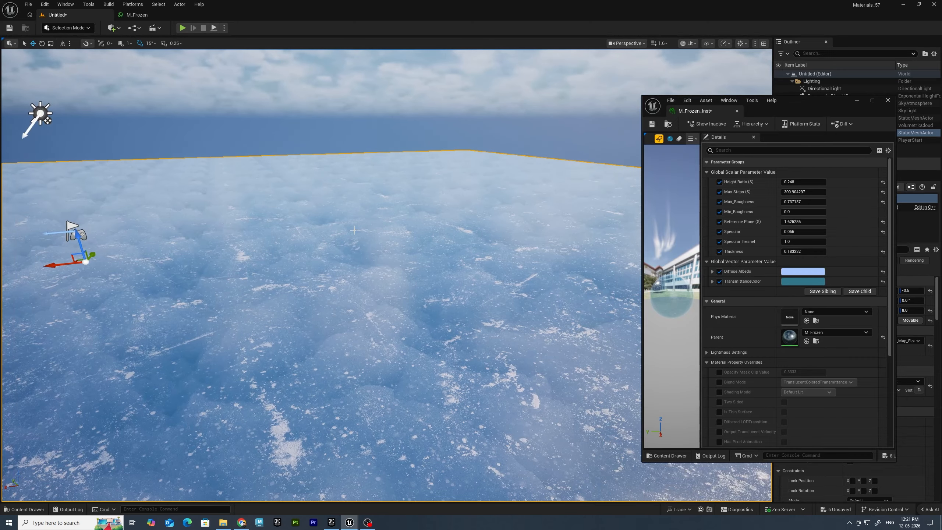
- Minimize the instance window, play the level from a spot on the floor to inspect the tinted ice around the character, and end the session
{"action": "left_click", "coordinate": [858, 103]}
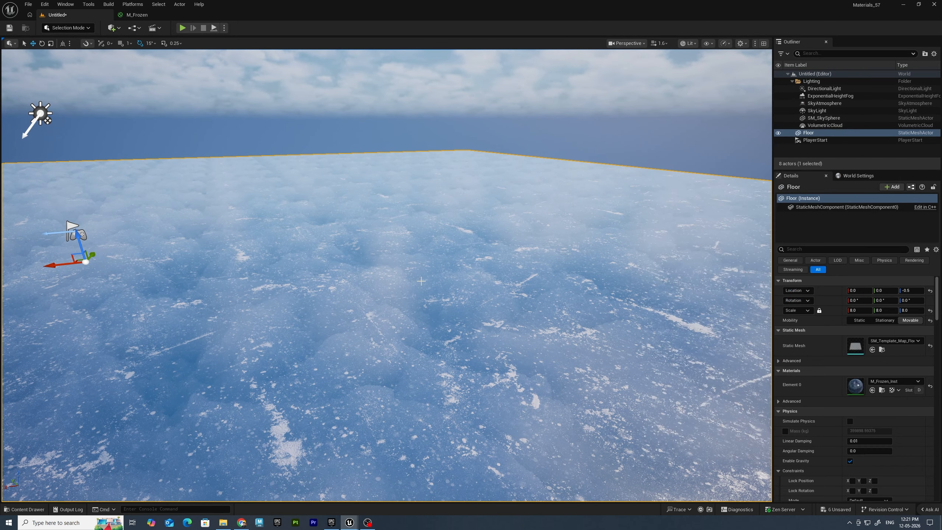
{"action": "key", "text": "q"}
{"action": "right_click_drag", "start_coordinate": [420, 281], "coordinate": [327, 364]}
{"action": "right_click_drag", "start_coordinate": [423, 391], "coordinate": [363, 263]}
{"action": "right_click_drag", "start_coordinate": [432, 335], "coordinate": [420, 310]}
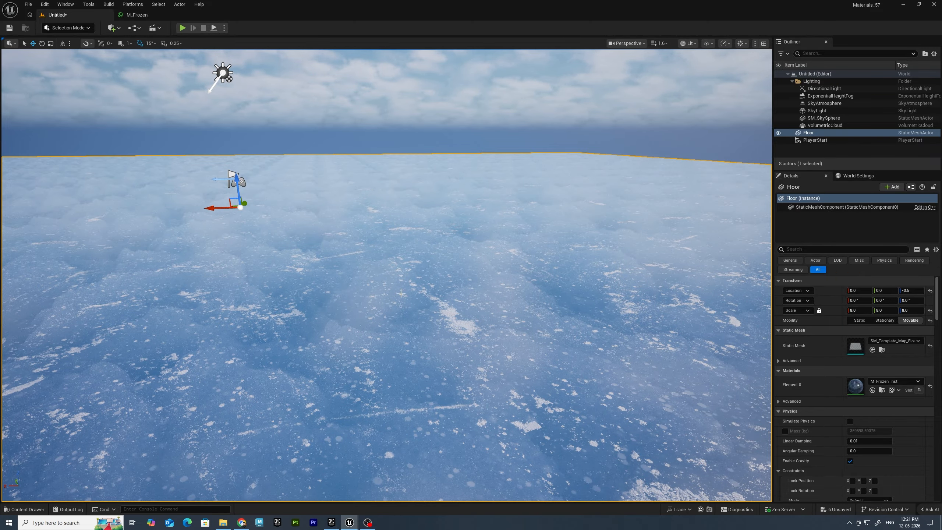
{"action": "right_click_drag", "start_coordinate": [401, 294], "coordinate": [423, 343]}
{"action": "right_click", "coordinate": [423, 343]}
{"action": "left_click", "coordinate": [460, 341]}
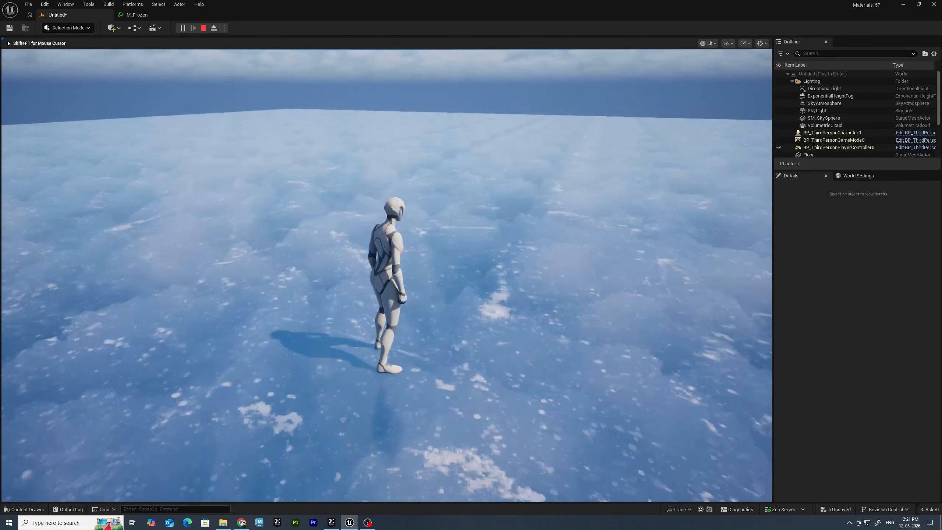
{"action": "key", "text": "w"}
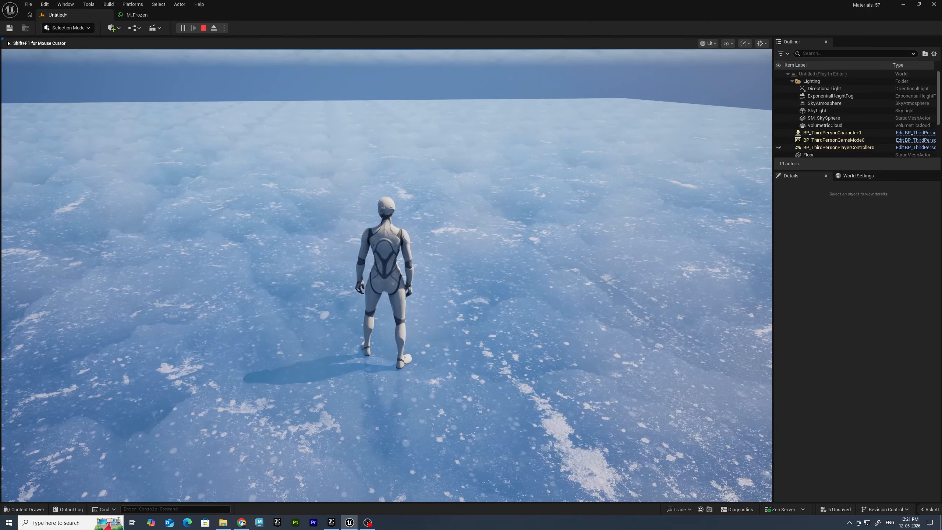
{"action": "key", "text": "w"}
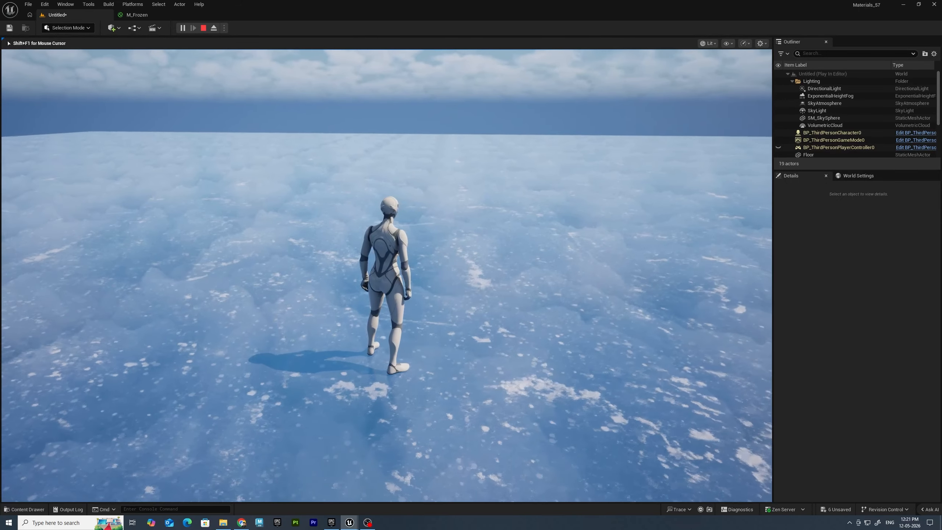
{"action": "key", "text": "Escape"}
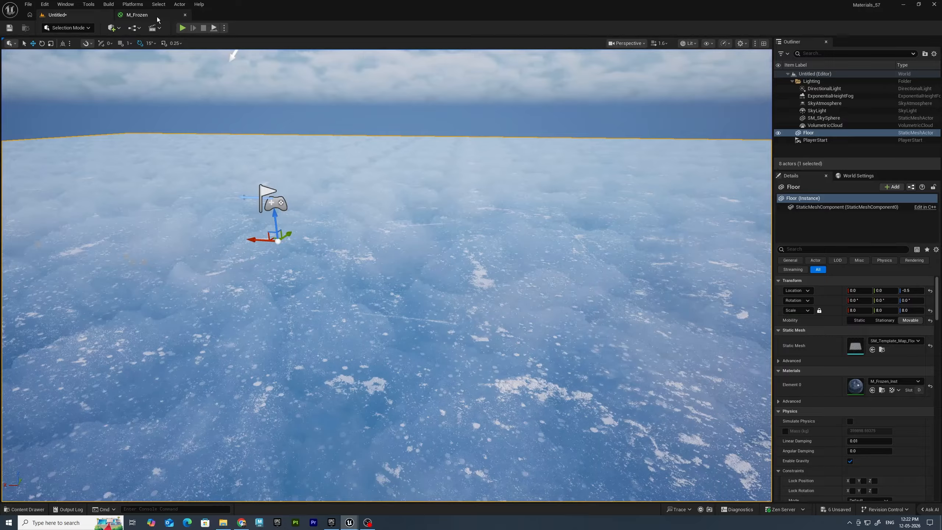
- In the M_Frozen graph, move the 0,0,1,0 constant and Reference Plane nodes down and add a TexCoord node feeding input A of a Multiply
{"action": "left_click", "coordinate": [157, 17]}
{"action": "right_click_drag", "start_coordinate": [442, 267], "coordinate": [792, 40]}
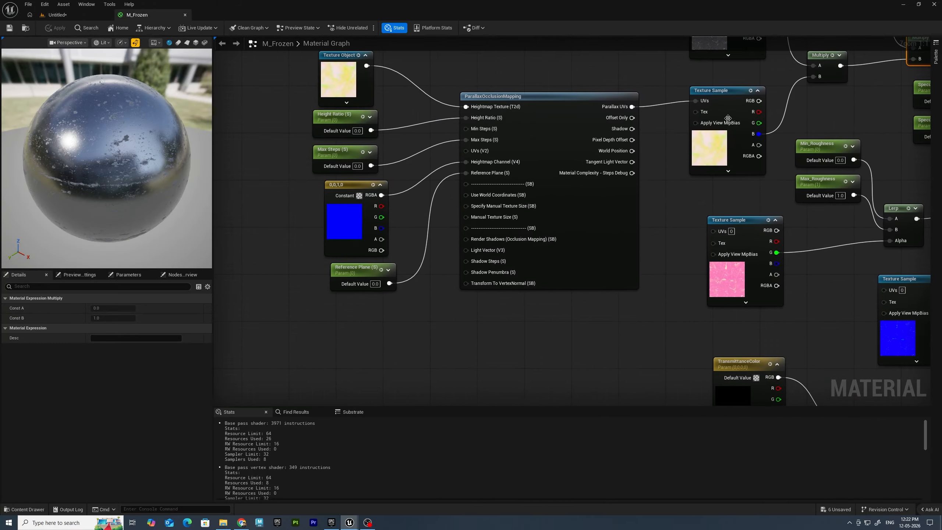
{"action": "mouse_move", "coordinate": [486, 154]}
{"action": "left_click_drag", "start_coordinate": [321, 224], "coordinate": [327, 376]}
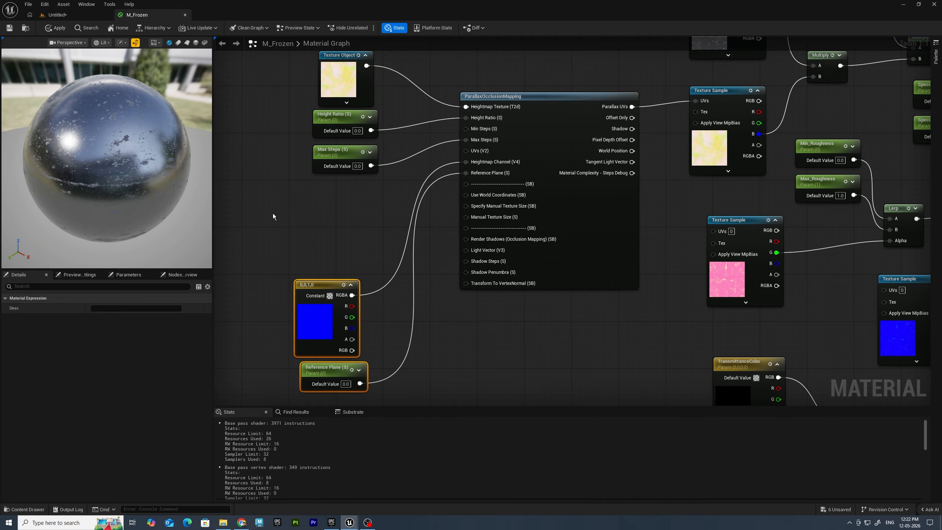
{"action": "right_click_drag", "start_coordinate": [273, 216], "coordinate": [362, 244]}
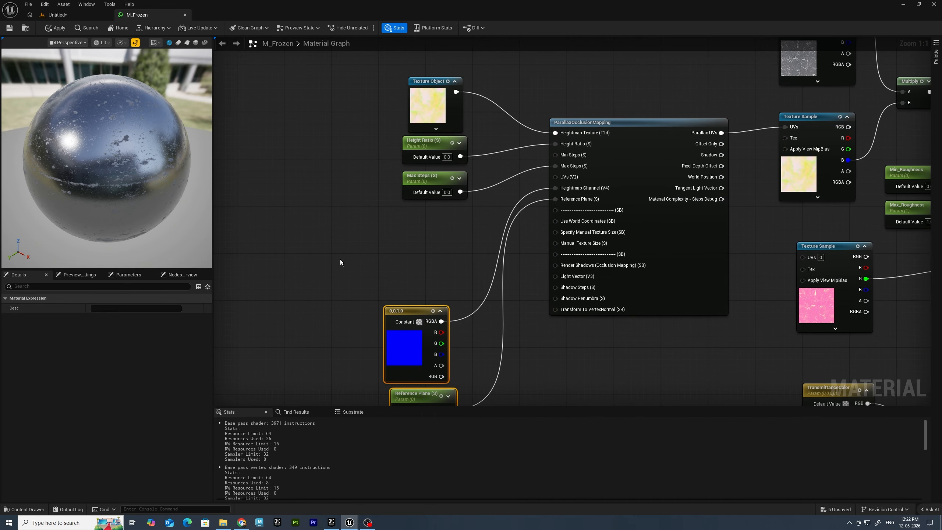
{"action": "left_click", "coordinate": [291, 220]}
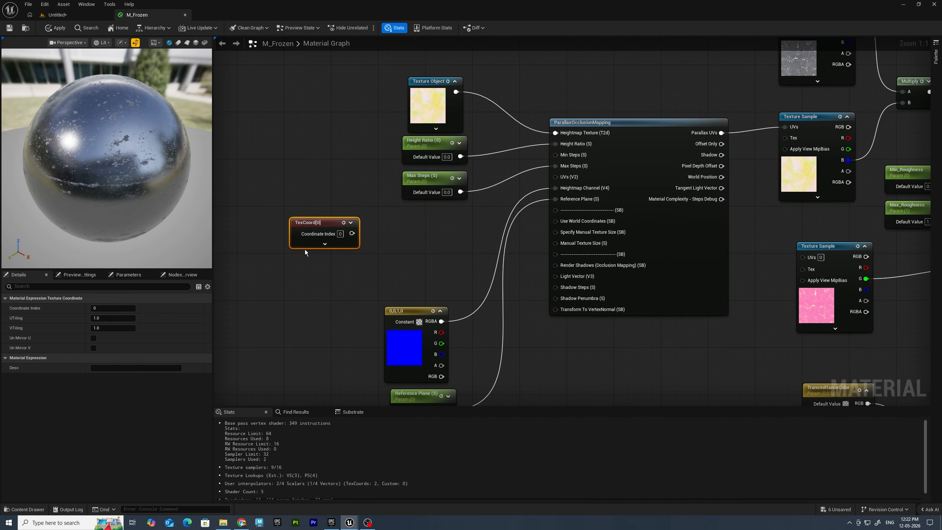
{"action": "left_click", "coordinate": [374, 229]}
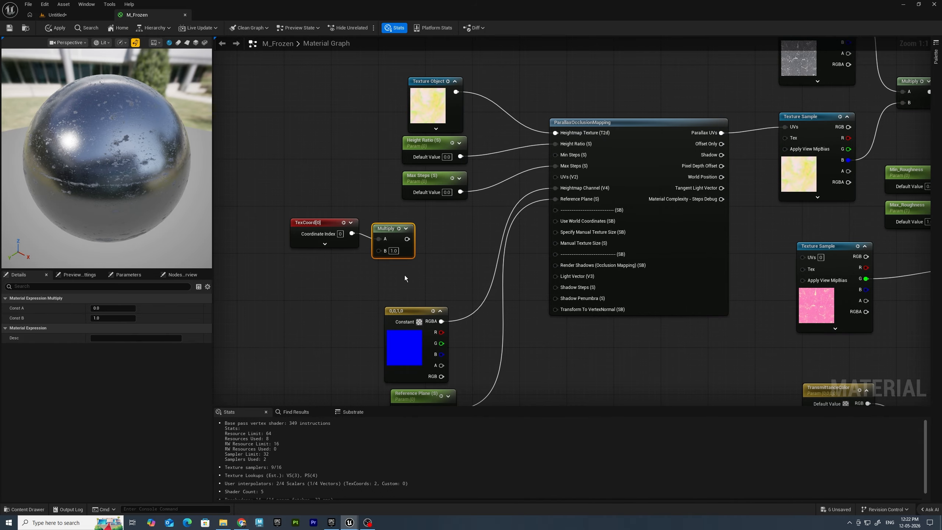
- Promote the Multiply's B to a UV_Tile parameter with default 1, connect the Multiply to ParallaxOcclusionMapping's UVs, and save the material
{"action": "right_click", "coordinate": [377, 251]}
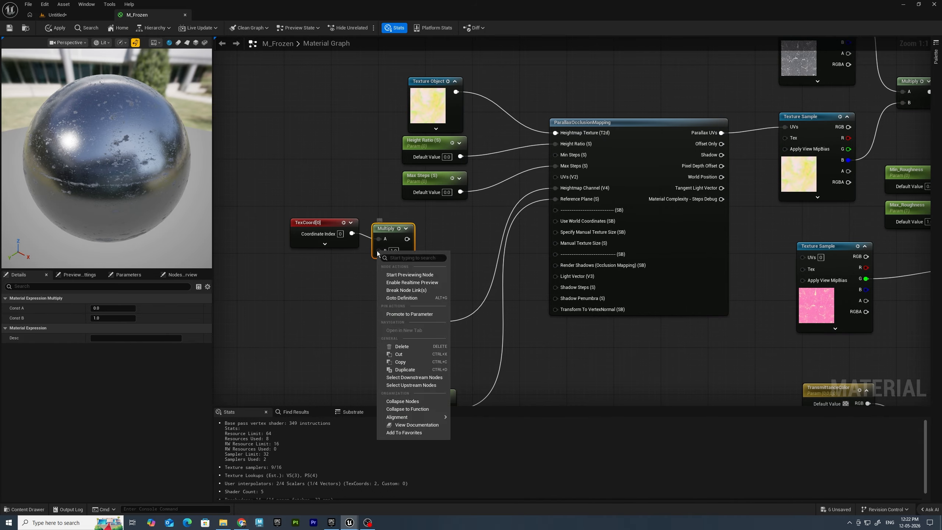
{"action": "left_click", "coordinate": [408, 314]}
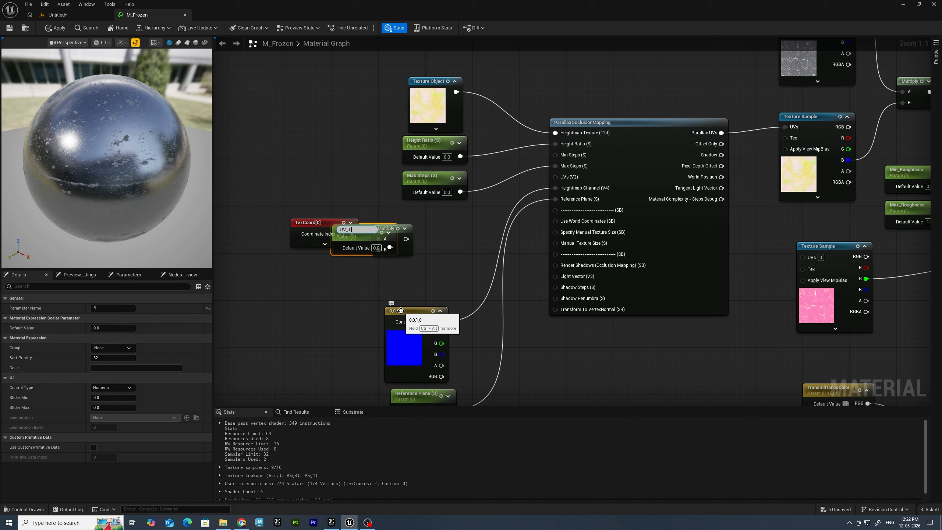
{"action": "key", "text": "Return"}
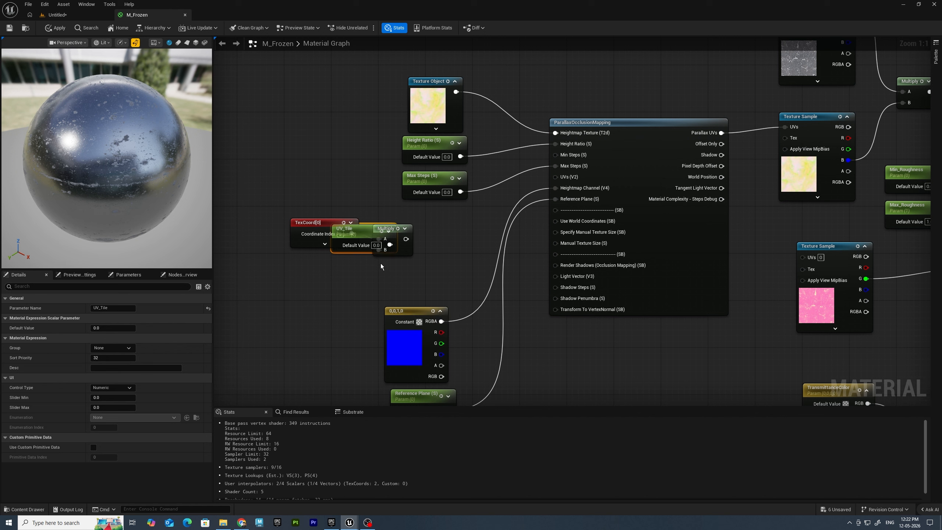
{"action": "left_click_drag", "start_coordinate": [364, 245], "coordinate": [311, 299]}
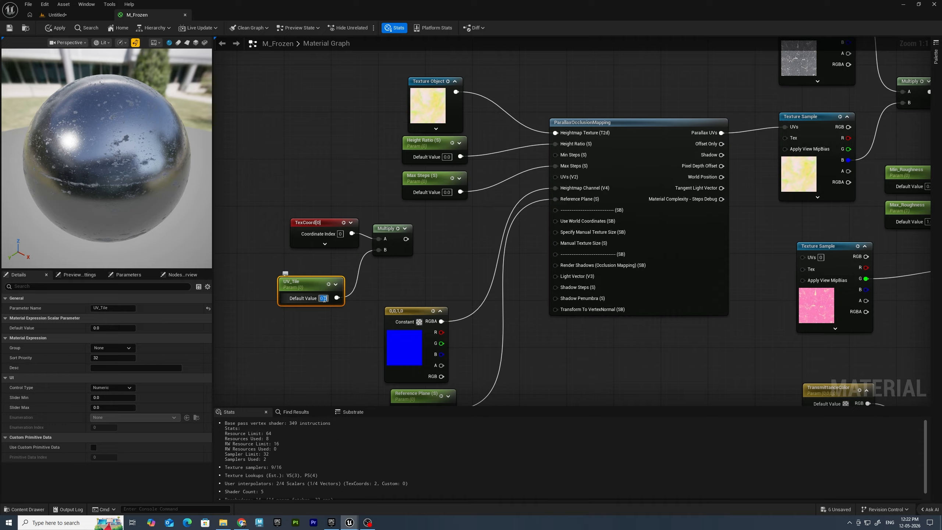
{"action": "type", "text": "1"}
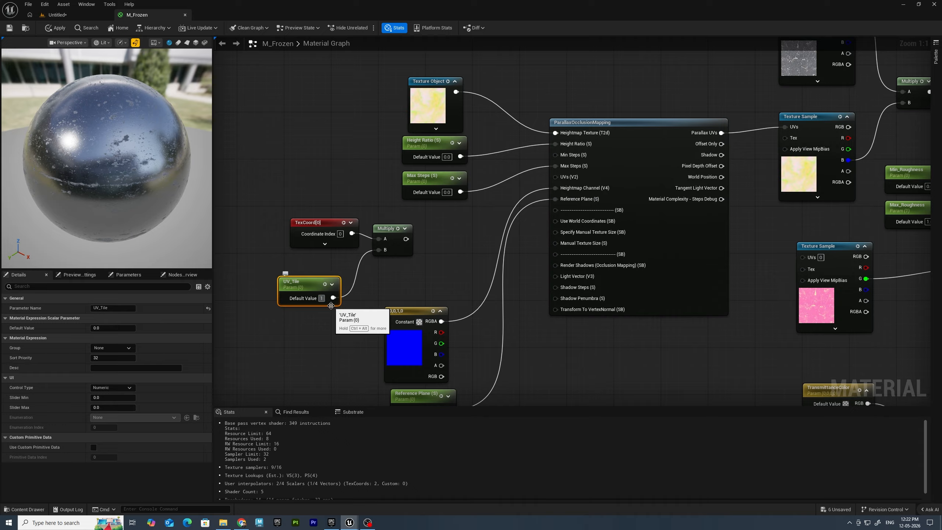
{"action": "key", "text": "Return"}
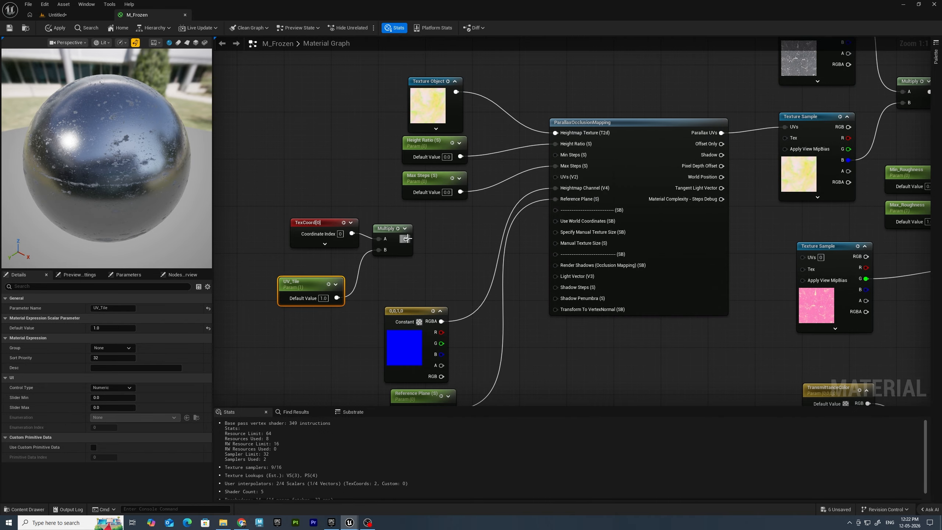
{"action": "left_click_drag", "start_coordinate": [406, 239], "coordinate": [575, 178]}
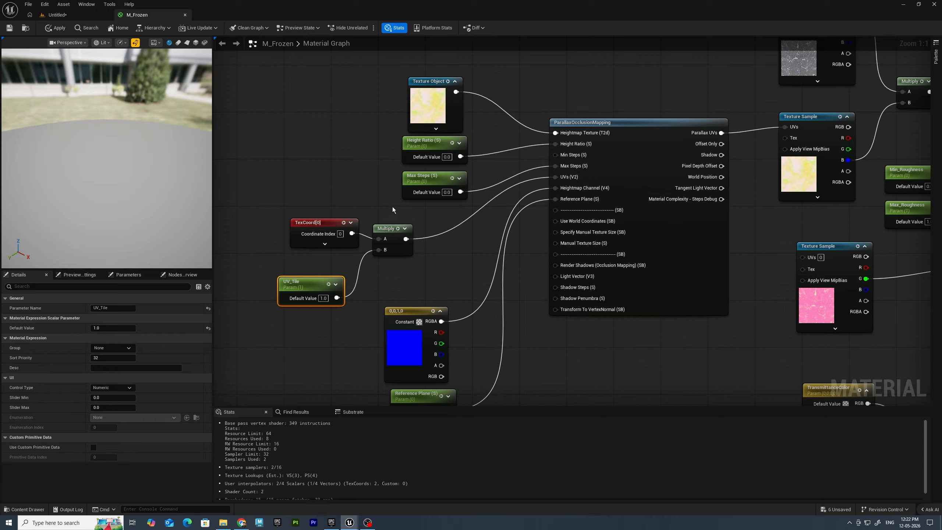
{"action": "left_click", "coordinate": [9, 29]}
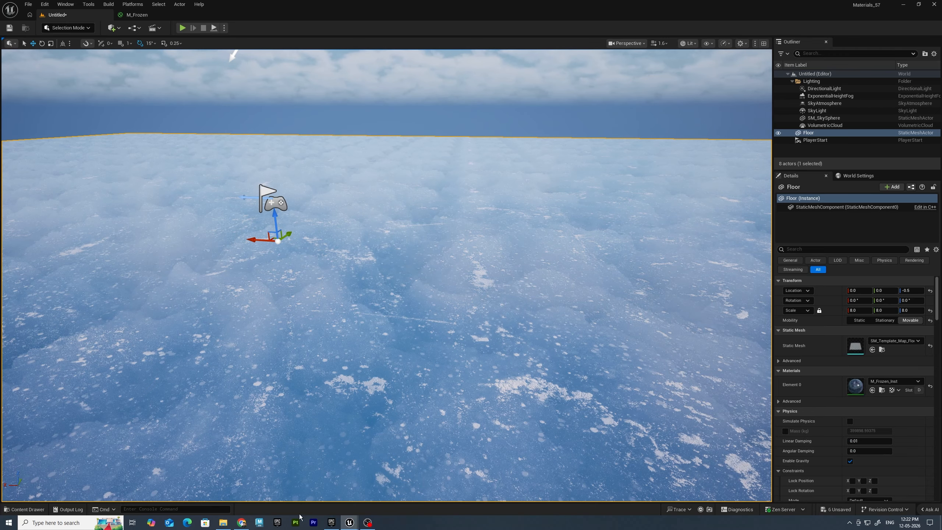
- Bring back the M_Frozen_Inst window and lower UV_Tile to about 0.147
{"action": "mouse_move", "coordinate": [349, 522]}
{"action": "left_click", "coordinate": [461, 500]}
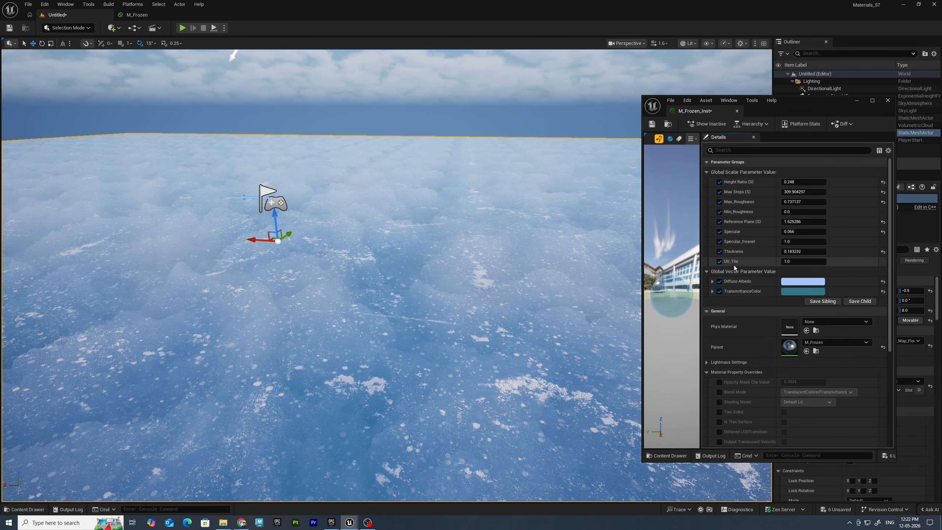
{"action": "left_click_drag", "start_coordinate": [812, 262], "coordinate": [784, 262]}
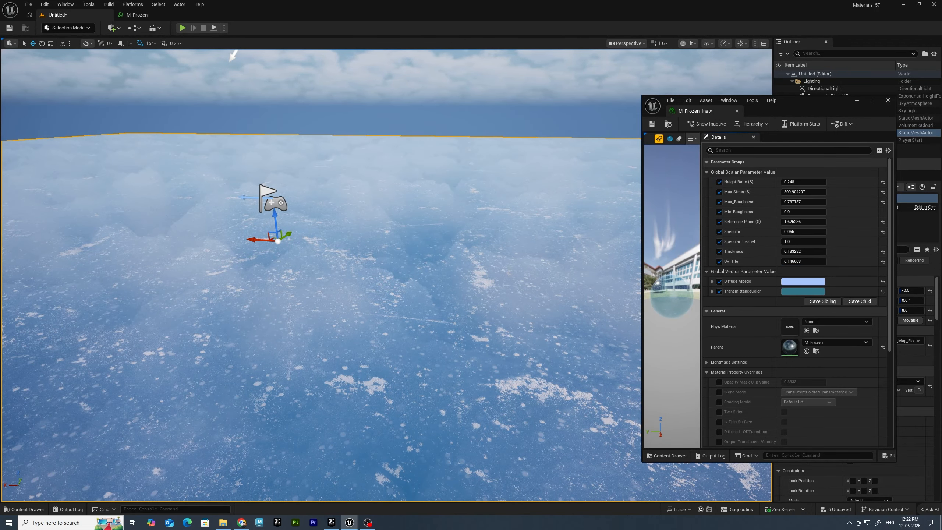
- Play the level from a spot on the floor to inspect the larger ice pattern around the character, and end the session
{"action": "mouse_move", "coordinate": [509, 272]}
{"action": "right_mouse_down"}
{"action": "mouse_move", "coordinate": [509, 297]}
{"action": "mouse_move", "coordinate": [498, 269]}
{"action": "right_mouse_up"}
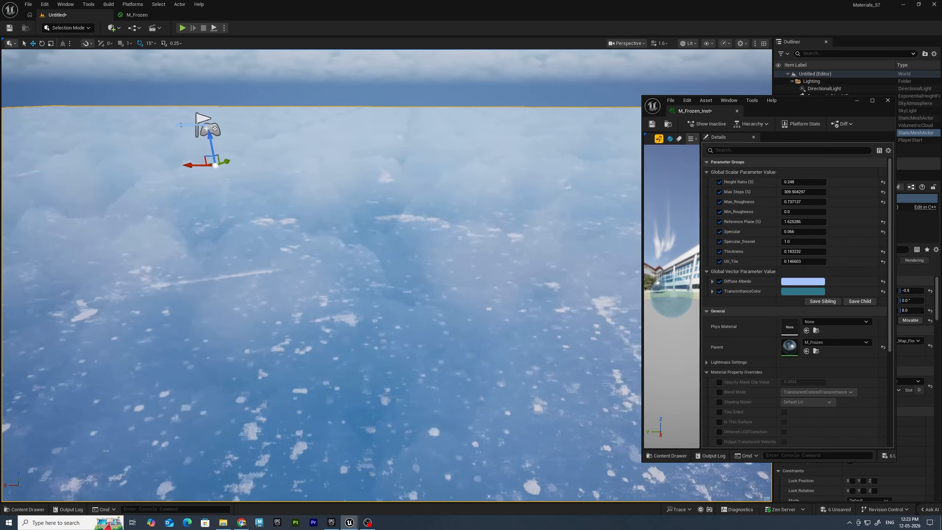
{"action": "right_click", "coordinate": [350, 139]}
{"action": "left_click", "coordinate": [399, 384]}
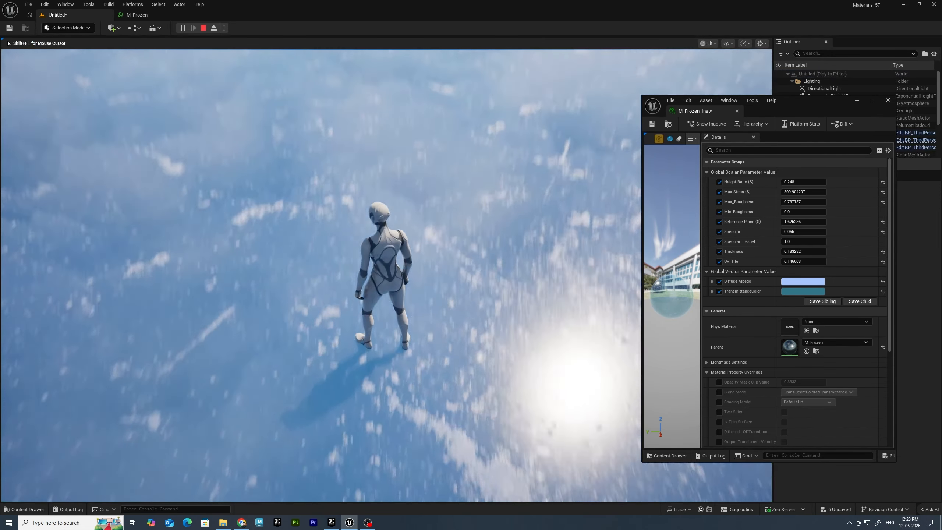
{"action": "key", "text": "Escape"}
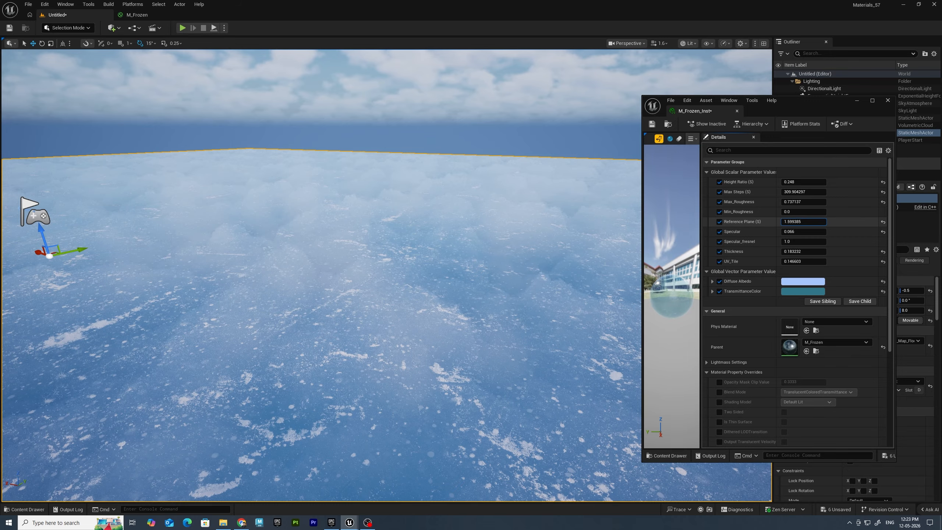
- Set Reference Plane to about 1.236, Thickness to about 0.119 and UV_Tile to about 0.787, and minimize the instance window
{"action": "left_click_drag", "start_coordinate": [803, 222], "coordinate": [788, 222]}
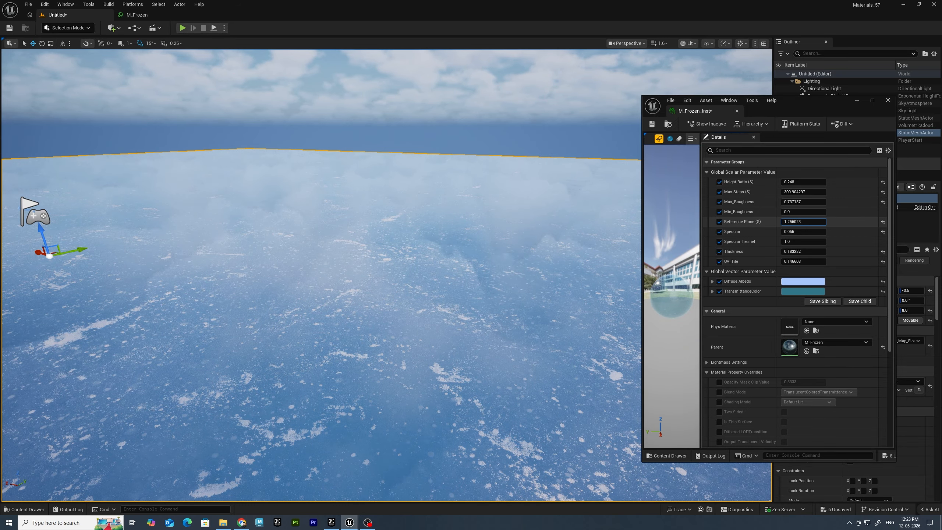
{"action": "right_click", "coordinate": [457, 378]}
{"action": "left_click", "coordinate": [491, 370]}
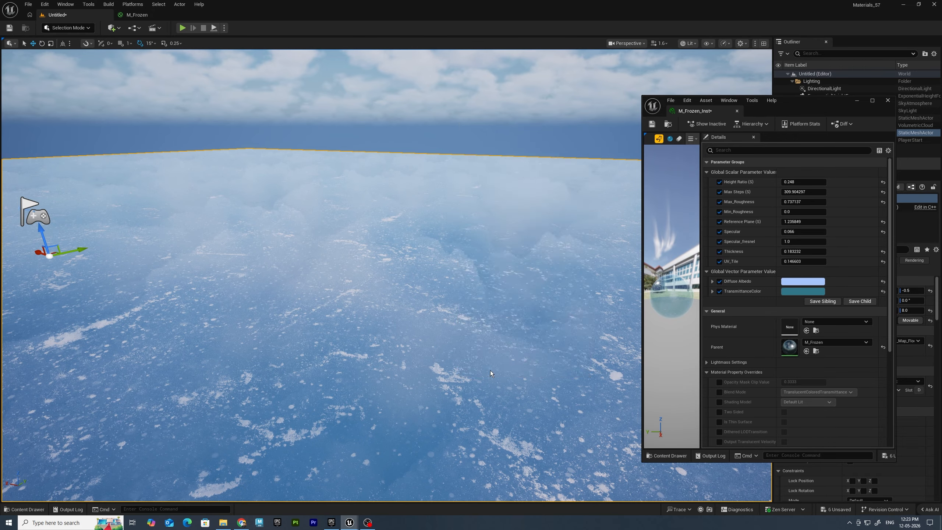
{"action": "key", "text": "w"}
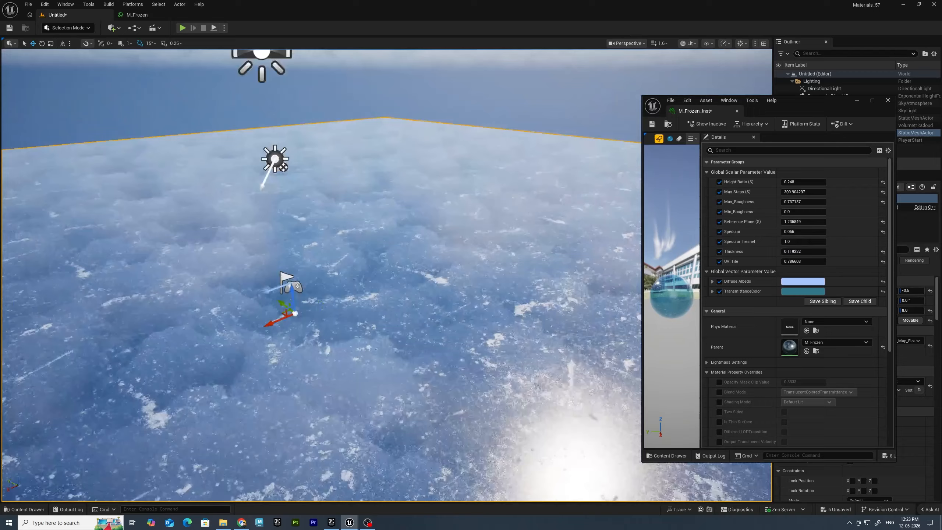
{"action": "right_click_drag", "start_coordinate": [510, 309], "coordinate": [476, 309]}
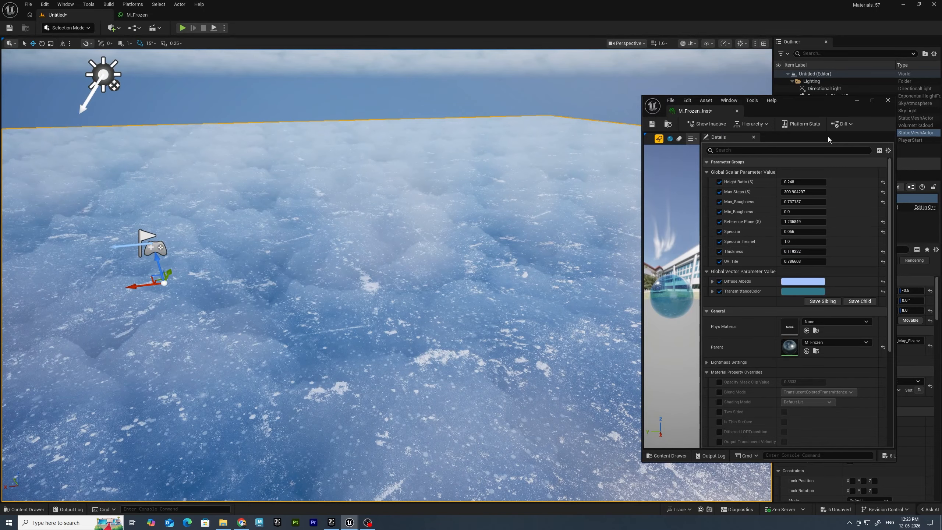
{"action": "left_click", "coordinate": [857, 101]}
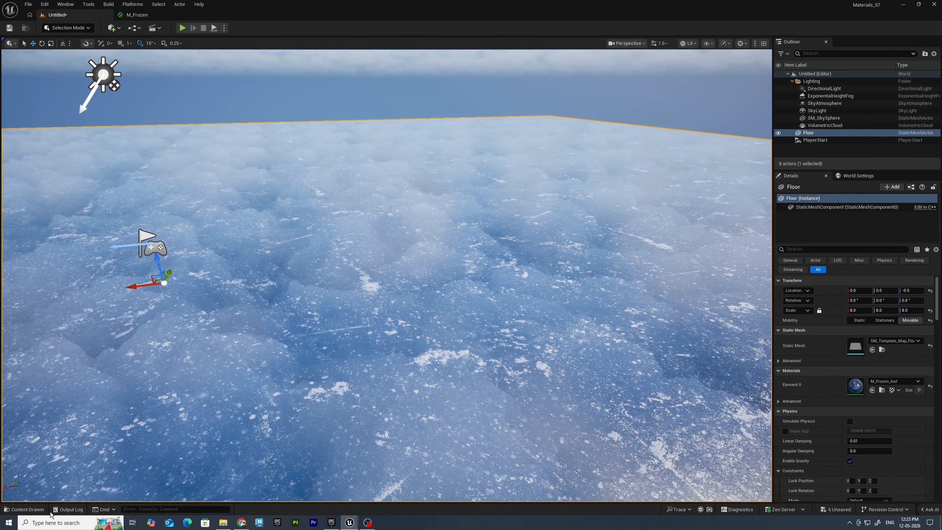
- Browse to the Rocky_Snow_Pile folder in Megascans 3D_Assets and place its static mesh on the ice
{"action": "left_click", "coordinate": [25, 510]}
{"action": "left_click_drag", "start_coordinate": [547, 288], "coordinate": [586, 184]}
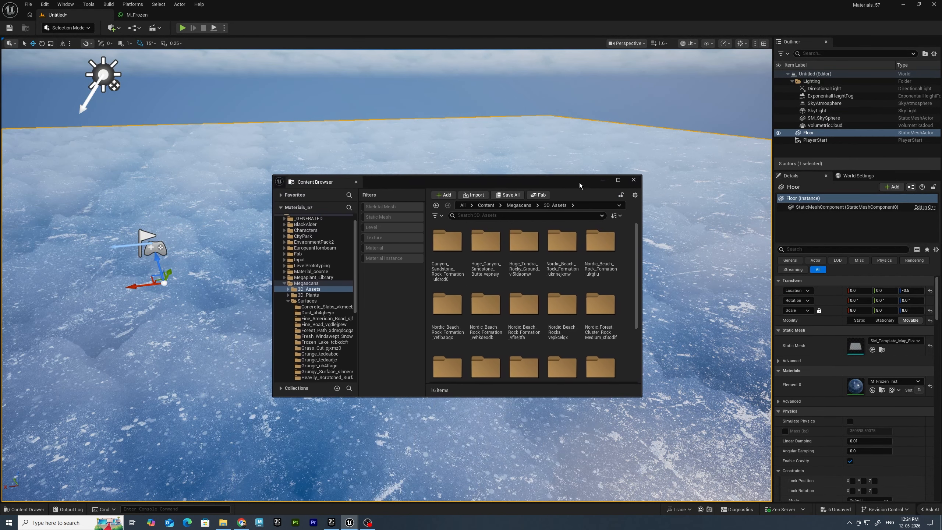
{"action": "left_click_drag", "start_coordinate": [642, 393], "coordinate": [717, 504]}
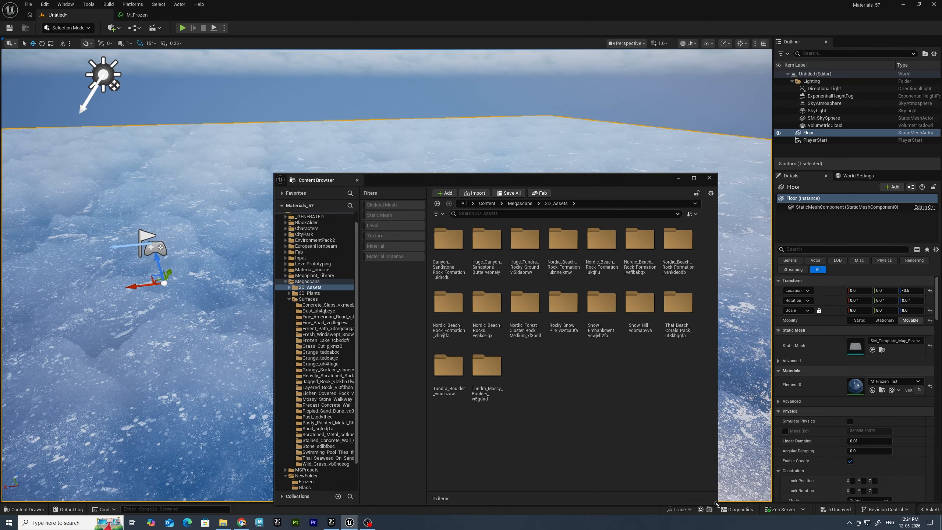
{"action": "double_click", "coordinate": [564, 311]}
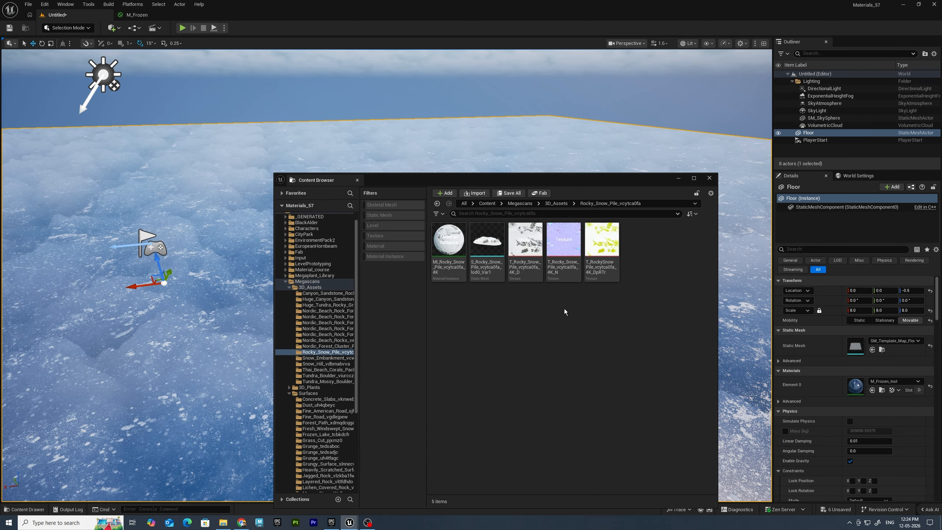
{"action": "left_click_drag", "start_coordinate": [487, 245], "coordinate": [100, 187]}
{"action": "left_click", "coordinate": [678, 178]}
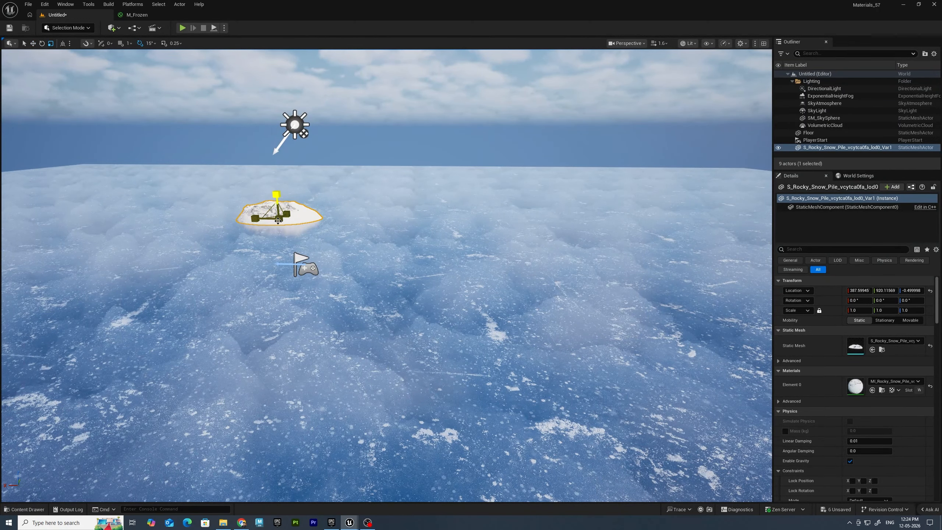
- Scale the rocky snow pile uniformly to about 7.2 and reposition it on the lake, turned to -45°
{"action": "left_click_drag", "start_coordinate": [278, 219], "coordinate": [316, 191]}
{"action": "key", "text": "w"}
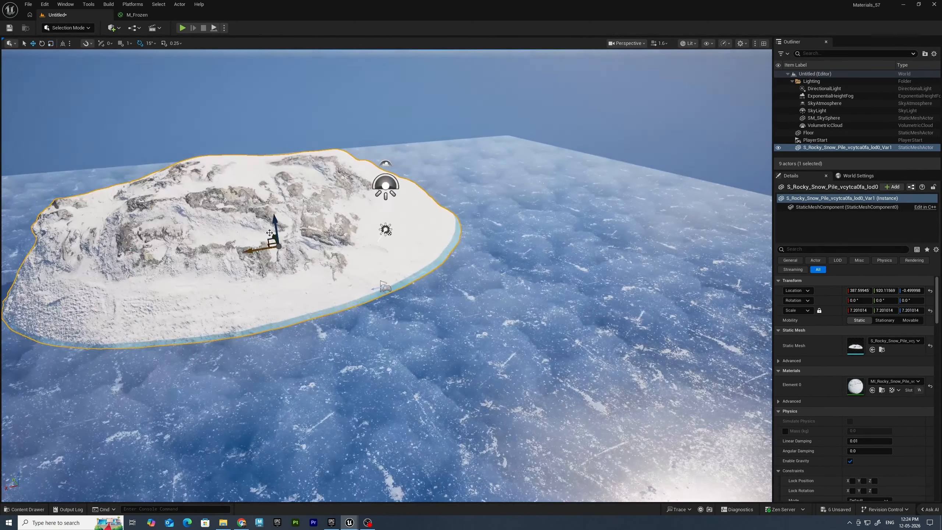
{"action": "left_click_drag", "start_coordinate": [272, 235], "coordinate": [243, 171]}
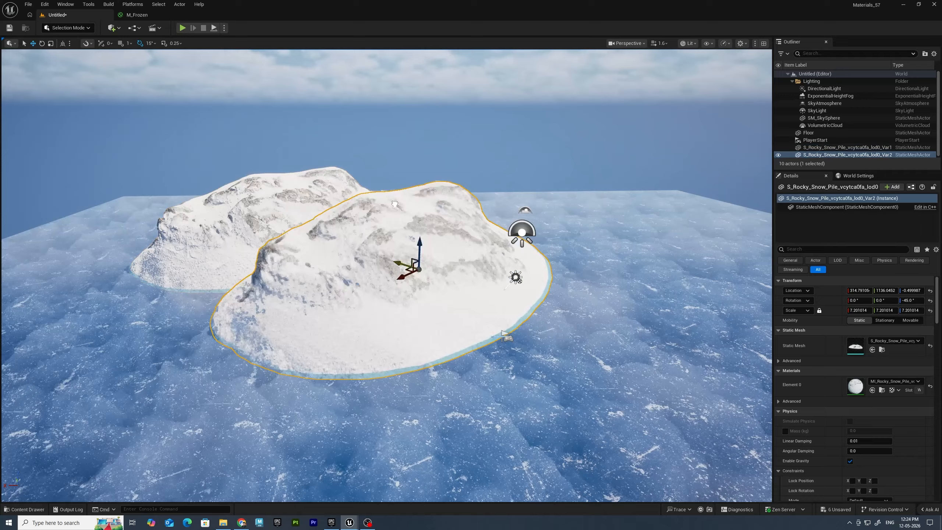
- Place a duplicate of the snow pile behind the first one, rotated and enlarged to a scale of about 17.87
{"action": "left_click_drag", "start_coordinate": [406, 263], "coordinate": [195, 178]}
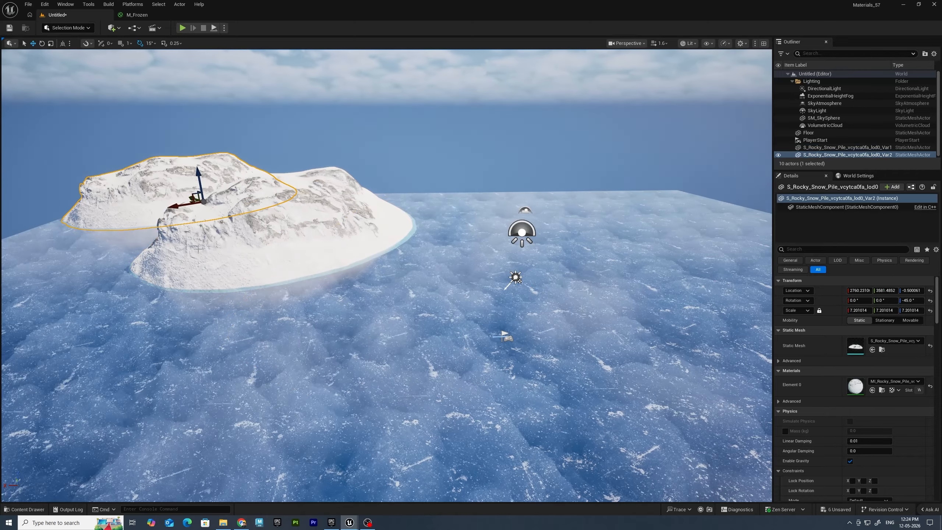
{"action": "key", "text": "e"}
{"action": "mouse_move", "coordinate": [241, 199]}
{"action": "left_mouse_down"}
{"action": "mouse_move", "coordinate": [158, 208]}
{"action": "mouse_move", "coordinate": [200, 212]}
{"action": "mouse_move", "coordinate": [237, 186]}
{"action": "left_mouse_up"}
{"action": "key", "text": "r"}
{"action": "key", "text": "w"}
- Duplicate the large snow pile to the far end of the lake, rotated to 270° and scaled to about 35.7
{"action": "left_click_drag", "start_coordinate": [213, 203], "coordinate": [537, 166]}
{"action": "key", "text": "e"}
{"action": "key", "text": "e"}
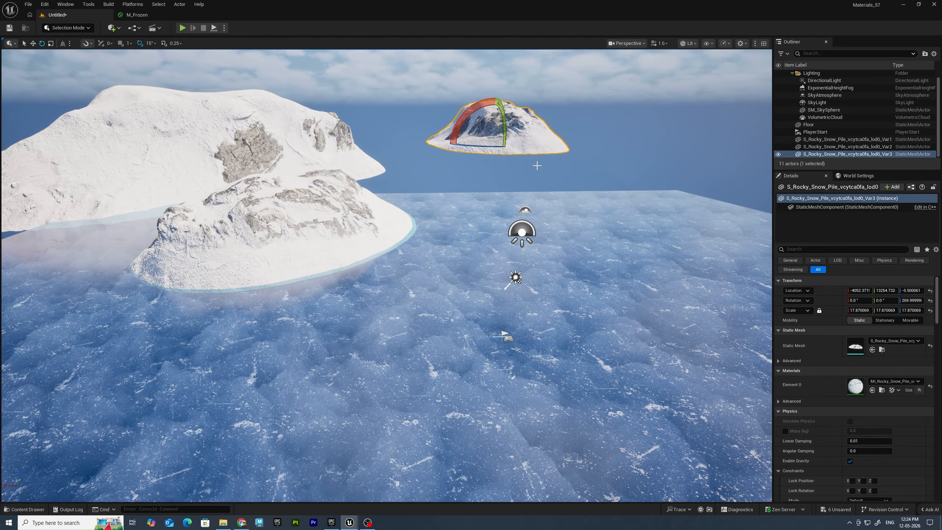
{"action": "key", "text": "r"}
{"action": "left_click_drag", "start_coordinate": [492, 143], "coordinate": [534, 129]}
- Browse to the Snow_Hill folder in Megascans 3D_Assets and place its static mesh in the level
{"action": "left_click", "coordinate": [34, 511]}
{"action": "mouse_move", "coordinate": [349, 523]}
{"action": "left_click", "coordinate": [415, 489]}
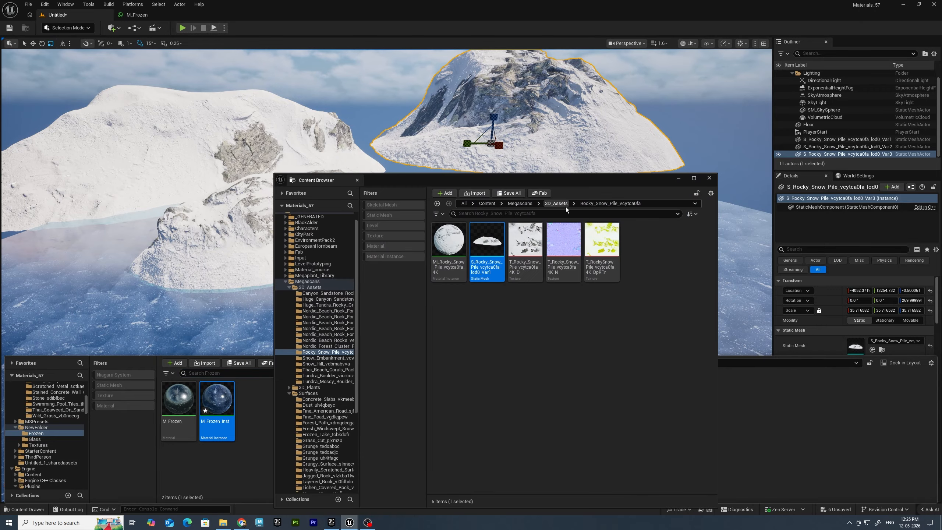
{"action": "left_click", "coordinate": [559, 204]}
{"action": "double_click", "coordinate": [632, 309]}
{"action": "left_click_drag", "start_coordinate": [487, 243], "coordinate": [701, 153]}
{"action": "left_click", "coordinate": [678, 178]}
- Set the snow hill's Z location to 0 and fit the hill between the large piles behind the lake
{"action": "right_click_drag", "start_coordinate": [650, 257], "coordinate": [646, 222]}
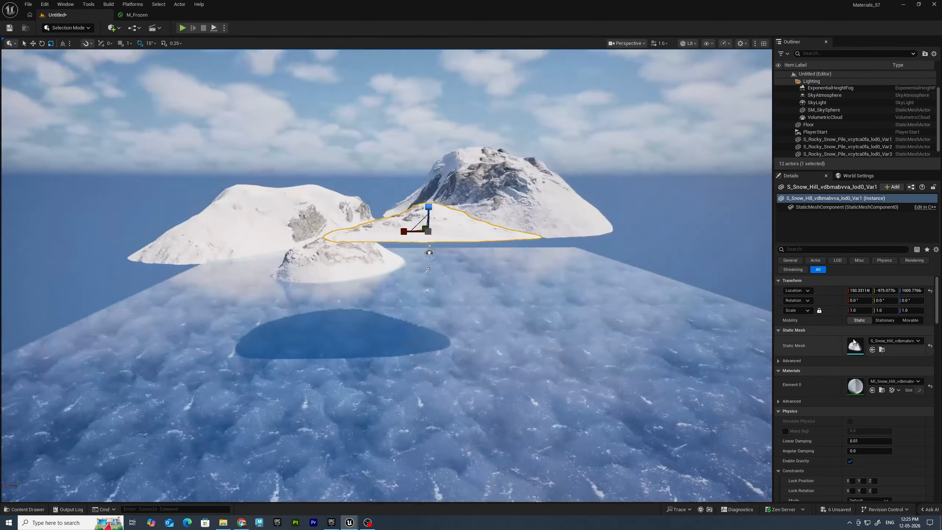
{"action": "left_click", "coordinate": [909, 291]}
{"action": "type", "text": "0"}
{"action": "key", "text": "Return"}
{"action": "right_click_drag", "start_coordinate": [519, 282], "coordinate": [497, 308]}
{"action": "left_click_drag", "start_coordinate": [378, 340], "coordinate": [578, 216]}
{"action": "key", "text": "w"}
{"action": "right_click_drag", "start_coordinate": [519, 260], "coordinate": [564, 281]}
- Place a duplicate of the snow hill along the lake's open side, rotated to about 210° and enlarged into a mountain
{"action": "key", "text": "r"}
{"action": "left_click_drag", "start_coordinate": [427, 169], "coordinate": [562, 198]}
{"action": "key", "text": "e"}
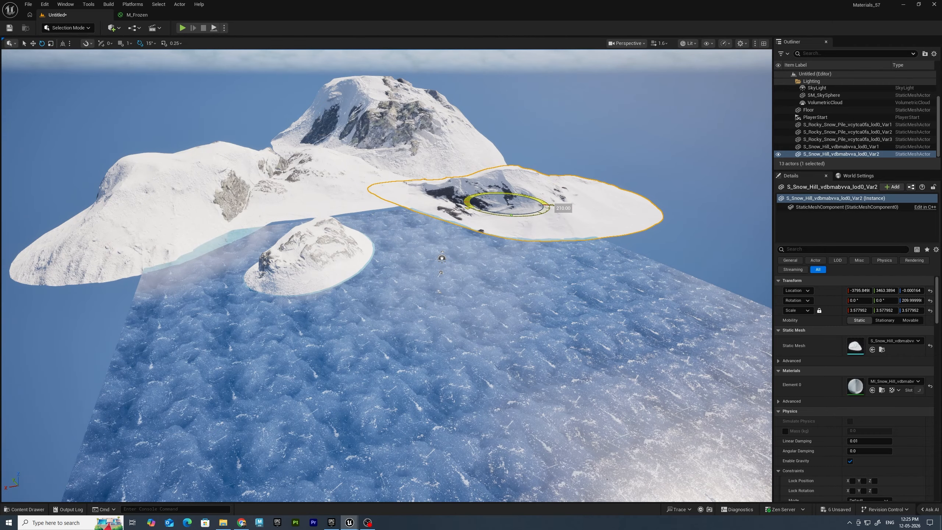
{"action": "key", "text": "r"}
{"action": "left_click_drag", "start_coordinate": [505, 194], "coordinate": [542, 167]}
{"action": "right_click_drag", "start_coordinate": [541, 260], "coordinate": [496, 213]}
{"action": "key", "text": "w"}
{"action": "left_click_drag", "start_coordinate": [664, 265], "coordinate": [761, 269]}
- Rescale the small rocky snow pile at the edge of the ice
{"action": "left_click", "coordinate": [334, 252]}
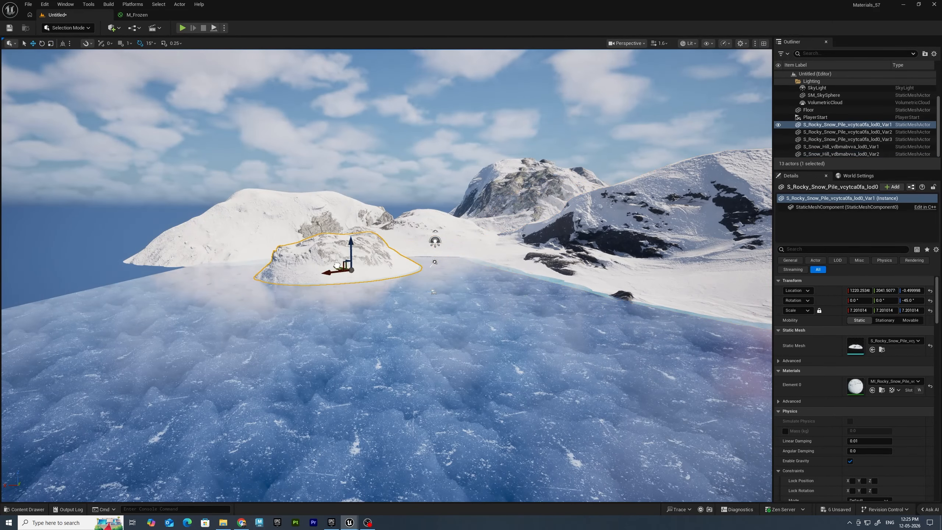
{"action": "key", "text": "r"}
{"action": "left_click_drag", "start_coordinate": [343, 266], "coordinate": [319, 237]}
- Duplicate the large snow hill, then move and rotate the copy to extend the snowy bank around the lake
{"action": "left_click", "coordinate": [639, 223]}
{"action": "right_click_drag", "start_coordinate": [556, 259], "coordinate": [579, 305]}
{"action": "key", "text": "w"}
{"action": "left_click_drag", "start_coordinate": [615, 230], "coordinate": [375, 230], "text": "alt"}
{"action": "right_click_drag", "start_coordinate": [419, 260], "coordinate": [445, 241]}
{"action": "key", "text": "e"}
{"action": "left_click_drag", "start_coordinate": [187, 279], "coordinate": [93, 269]}
{"action": "key", "text": "w"}
{"action": "left_click", "coordinate": [556, 93]}
{"action": "mouse_move", "coordinate": [557, 260]}
{"action": "right_mouse_down"}
{"action": "mouse_move", "coordinate": [664, 307]}
{"action": "mouse_move", "coordinate": [557, 260]}
{"action": "right_mouse_up"}
- Try moving the distant rocky peak, undo the move and clear the selection
{"action": "left_click", "coordinate": [434, 178]}
{"action": "left_click_drag", "start_coordinate": [393, 226], "coordinate": [291, 240]}
{"action": "key", "text": "ctrl+z"}
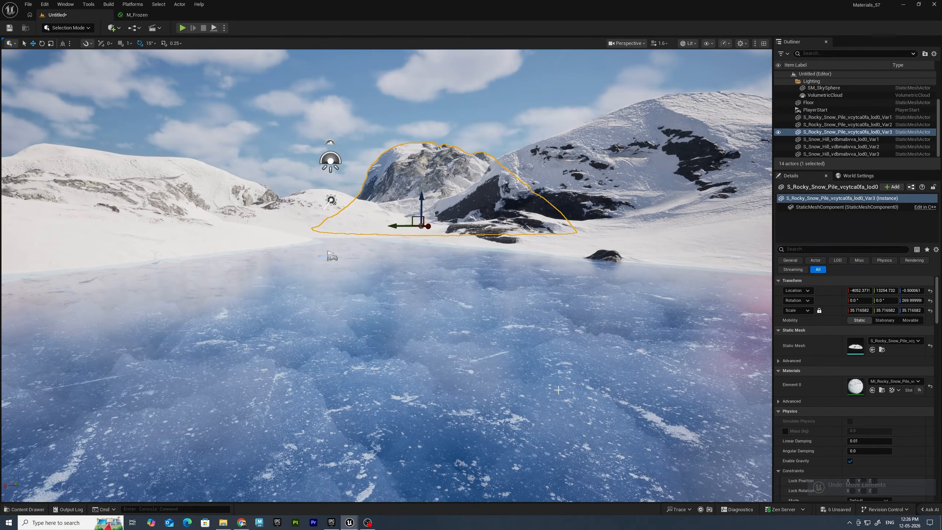
{"action": "key", "text": "Escape"}
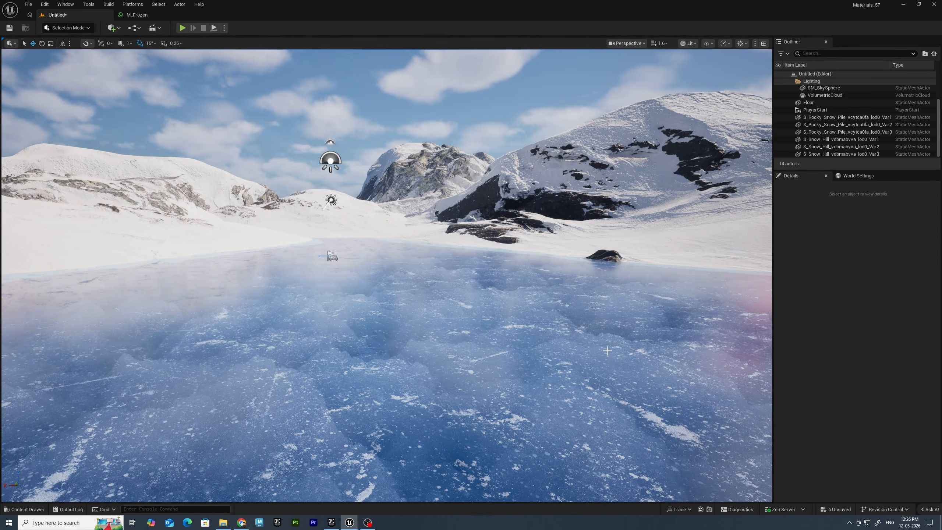
- Reduce the ExponentialHeightFog's Fog Height Falloff to about 0.0106
{"action": "scroll", "coordinate": [631, 325], "scroll_direction": "down", "scroll_amount": 3}
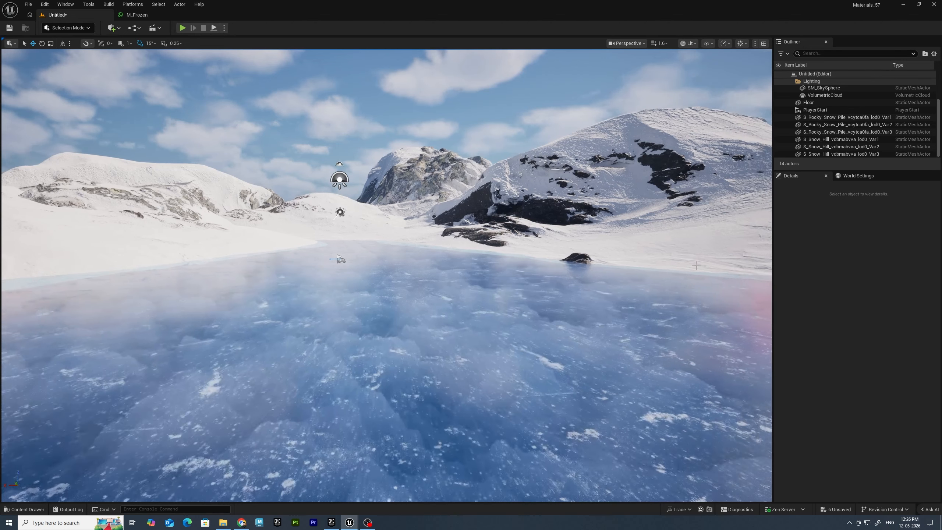
{"action": "scroll", "coordinate": [833, 98], "scroll_direction": "up", "scroll_amount": 3}
{"action": "left_click", "coordinate": [836, 99]}
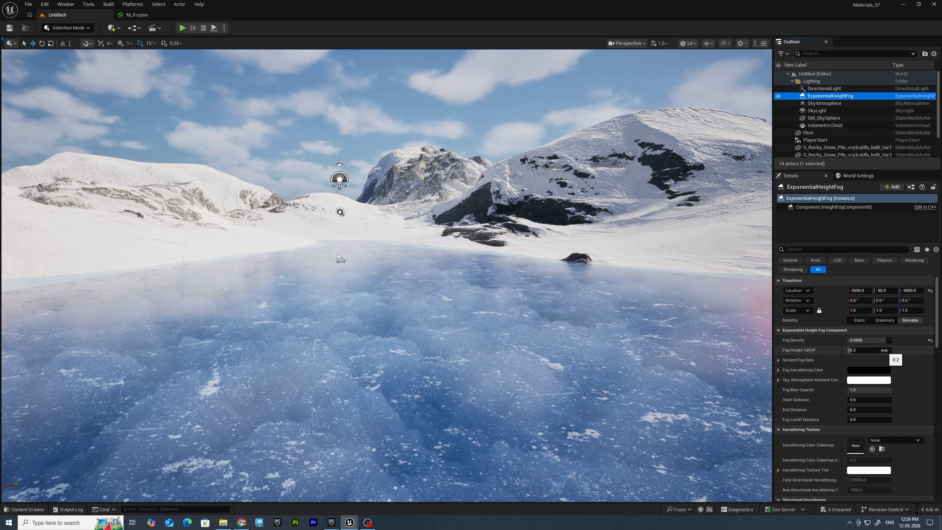
{"action": "left_click_drag", "start_coordinate": [885, 351], "coordinate": [848, 351]}
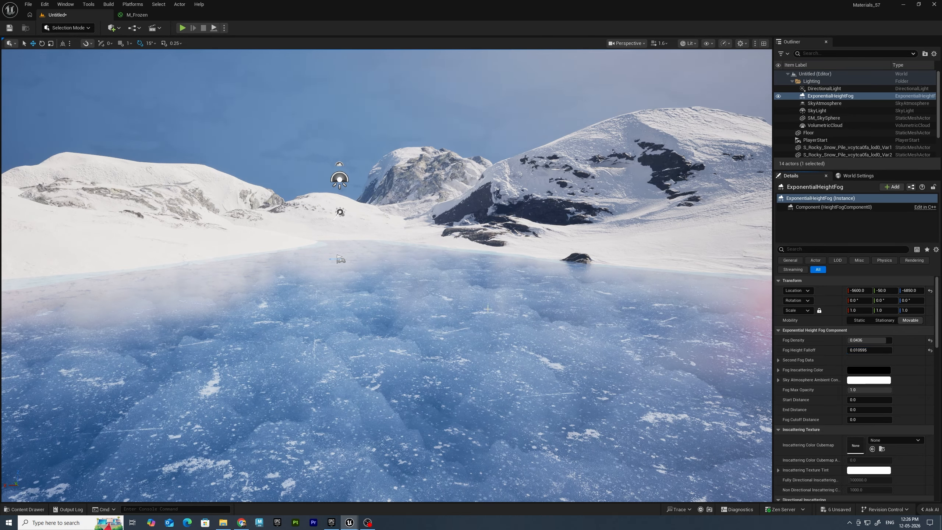
- Raise the SkyAtmosphere's Mie Absorption Scale to about 0.57
{"action": "scroll", "coordinate": [853, 371], "scroll_direction": "down", "scroll_amount": 8}
{"action": "left_click", "coordinate": [822, 104]}
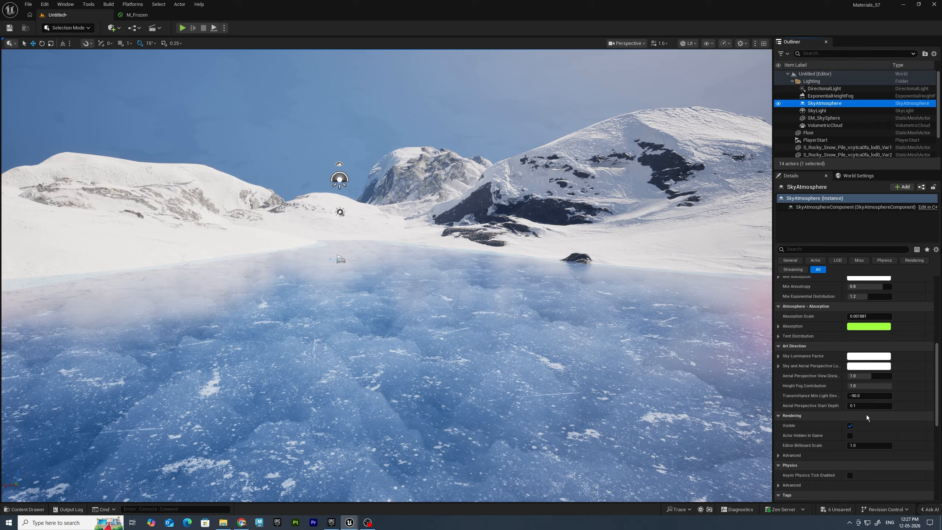
{"action": "scroll", "coordinate": [866, 415], "scroll_direction": "up", "scroll_amount": 3}
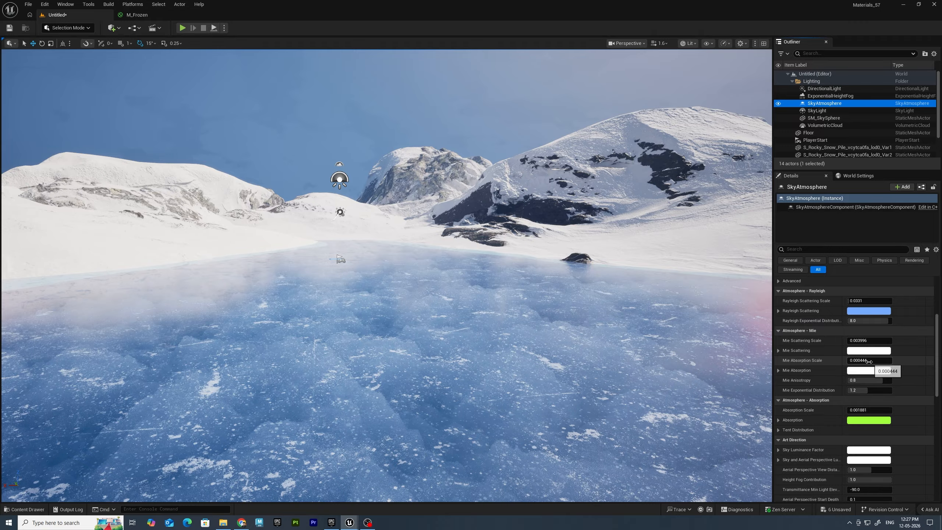
{"action": "mouse_move", "coordinate": [864, 360]}
{"action": "left_mouse_down"}
{"action": "mouse_move", "coordinate": [913, 360]}
{"action": "mouse_move", "coordinate": [876, 360]}
{"action": "left_mouse_up"}
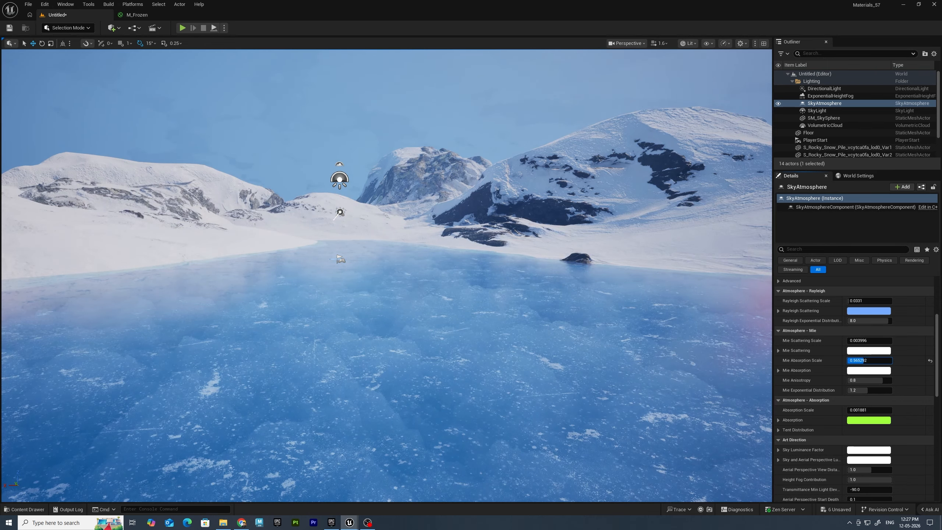
- Play the level from a spot on the ice and run the character around to inspect the frozen lake scene
{"action": "right_click_drag", "start_coordinate": [525, 385], "coordinate": [453, 413]}
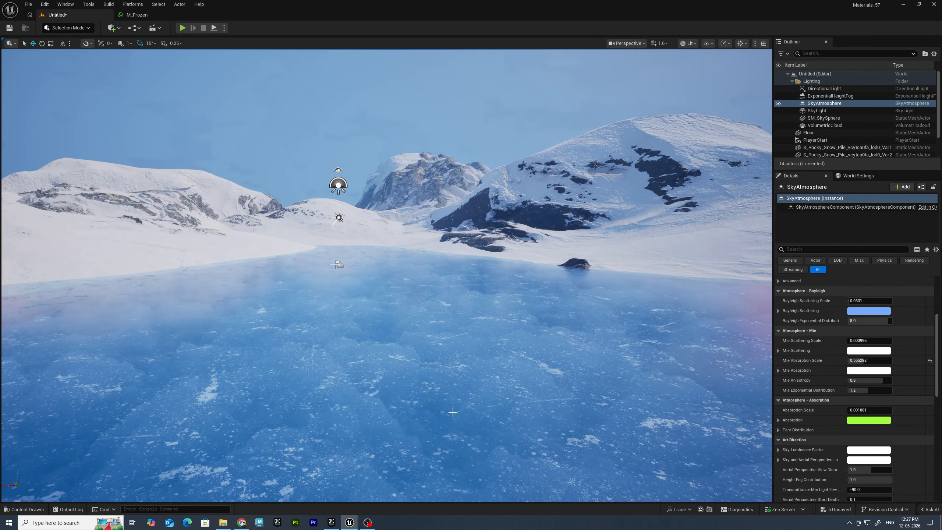
{"action": "right_click", "coordinate": [338, 455]}
{"action": "left_click", "coordinate": [363, 450]}
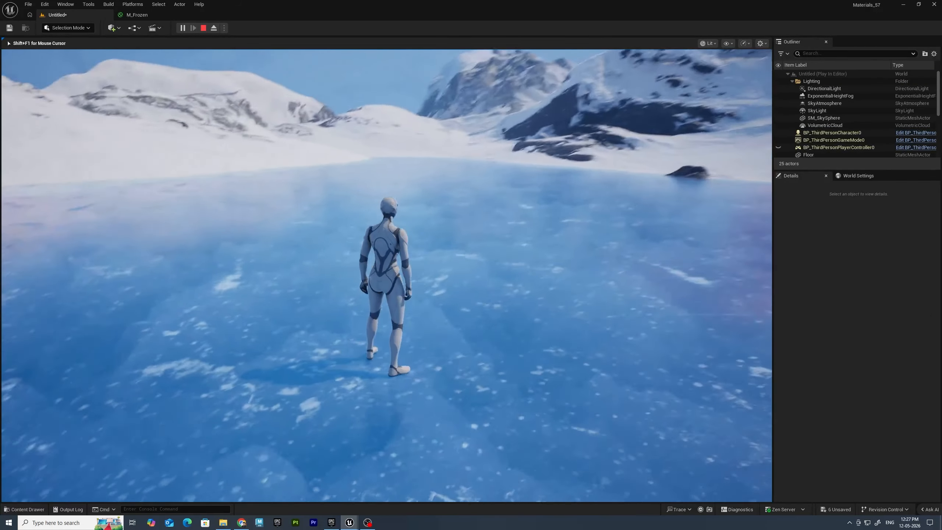
{"action": "key", "text": "a"}
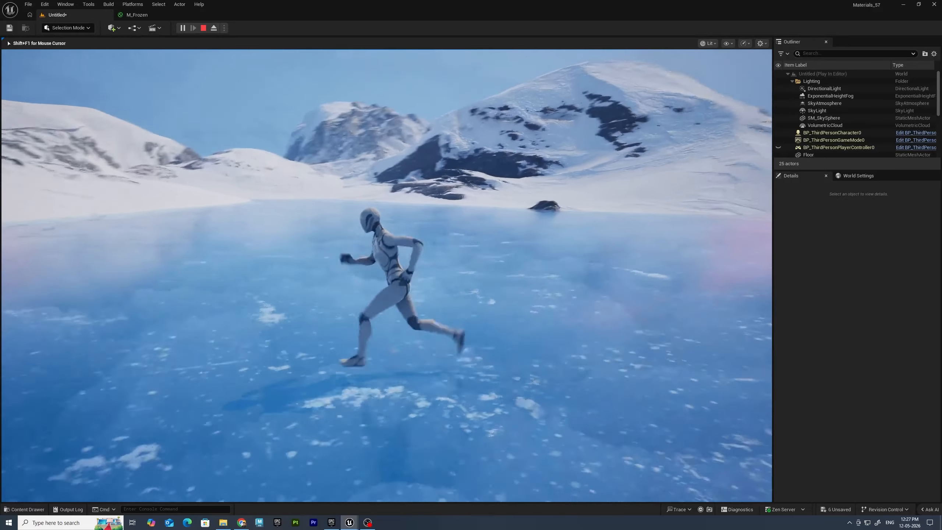
{"action": "key", "text": "d"}
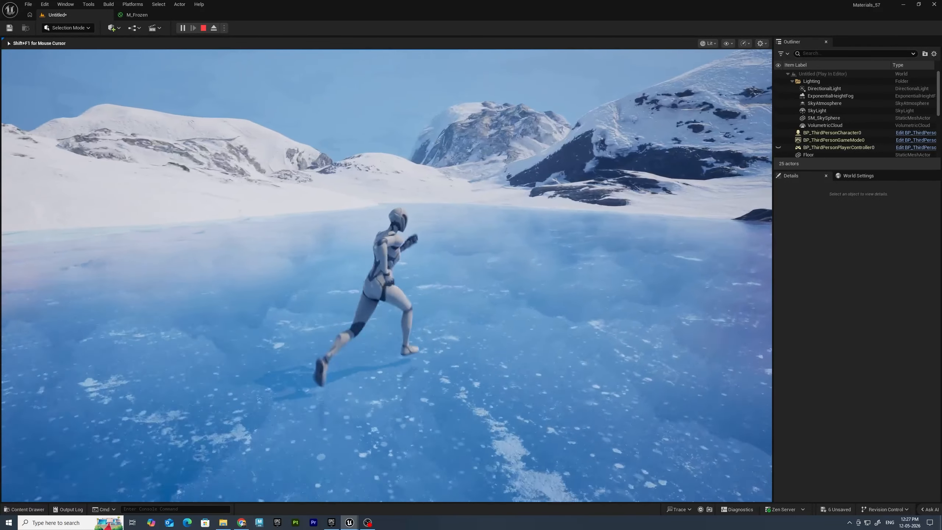
{"action": "key", "text": "w"}
{"action": "key", "text": "a"}
{"action": "key", "text": "s"}
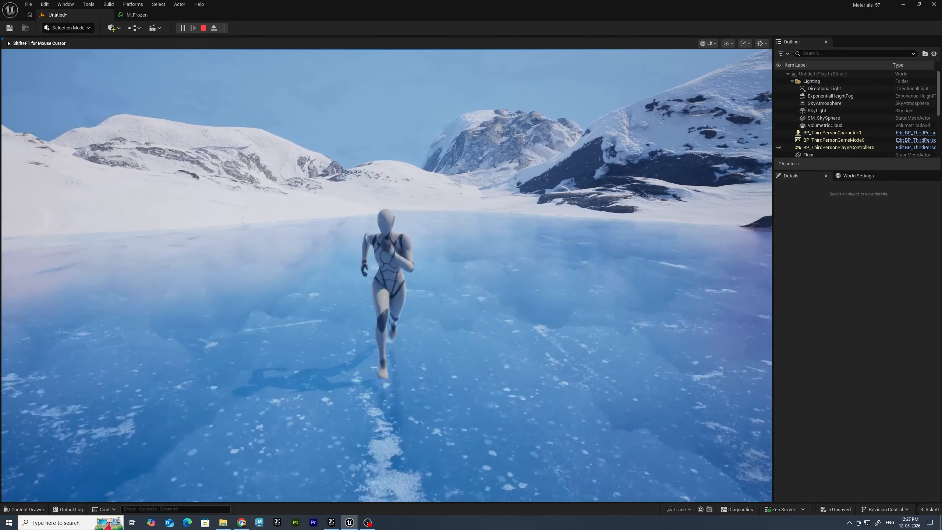
- Run the character farther across the ice, end the play session and look down at the ice surface in the level
{"action": "key", "text": "d"}
{"action": "key", "text": "w"}
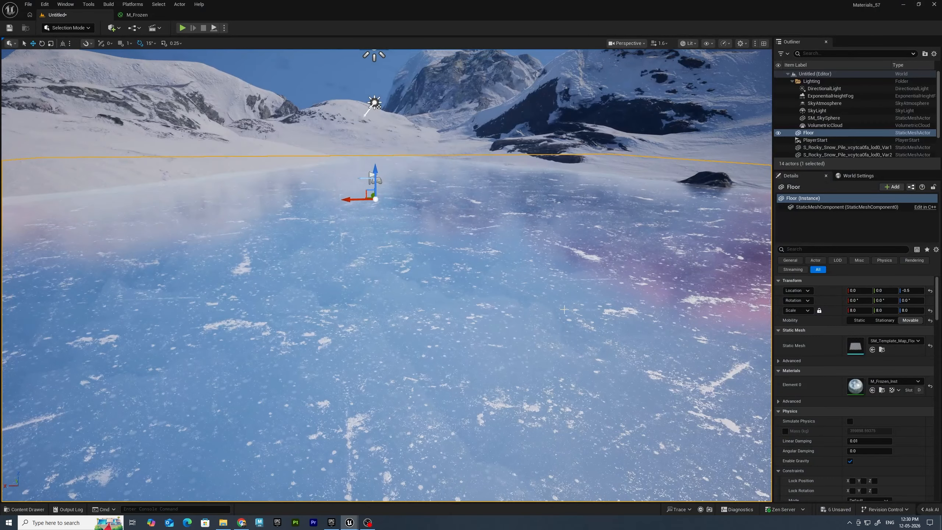
{"action": "right_click_drag", "start_coordinate": [564, 309], "coordinate": [590, 362]}
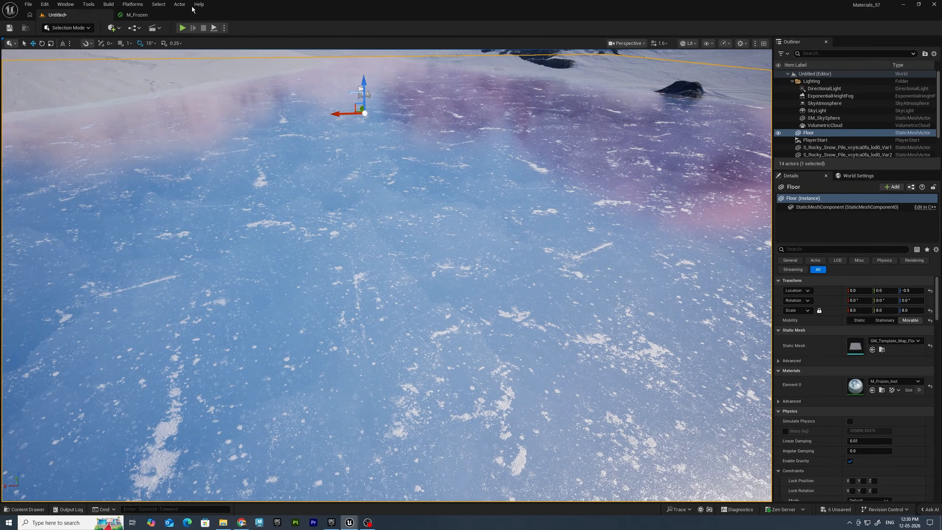
- In the M_Frozen material graph, add a Multiply node beside TransmittanceColor and connect the color's RGB output to its B input
{"action": "left_click", "coordinate": [137, 15]}
{"action": "right_click_drag", "start_coordinate": [522, 169], "coordinate": [478, 159]}
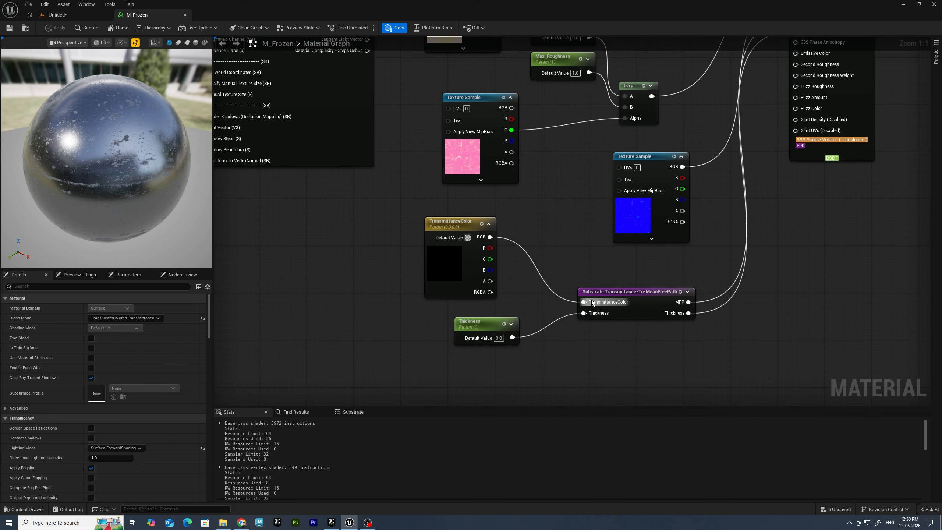
{"action": "right_click_drag", "start_coordinate": [541, 222], "coordinate": [449, 337]}
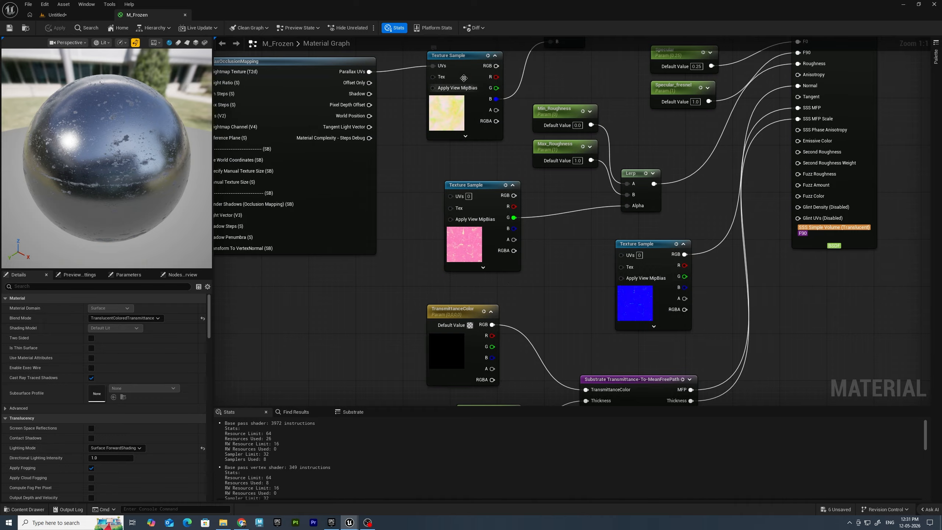
{"action": "right_click_drag", "start_coordinate": [537, 317], "coordinate": [538, 265]}
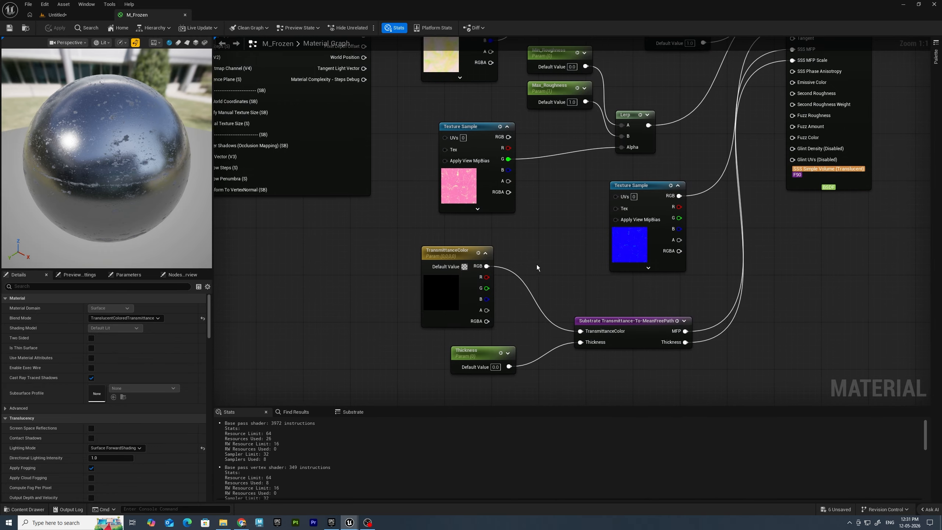
{"action": "left_click", "coordinate": [528, 240]}
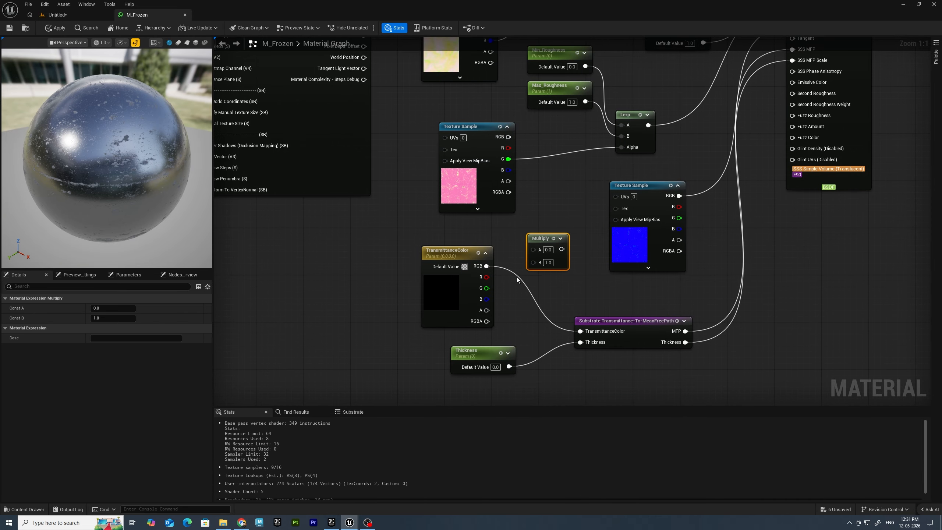
{"action": "left_click_drag", "start_coordinate": [486, 266], "coordinate": [537, 263]}
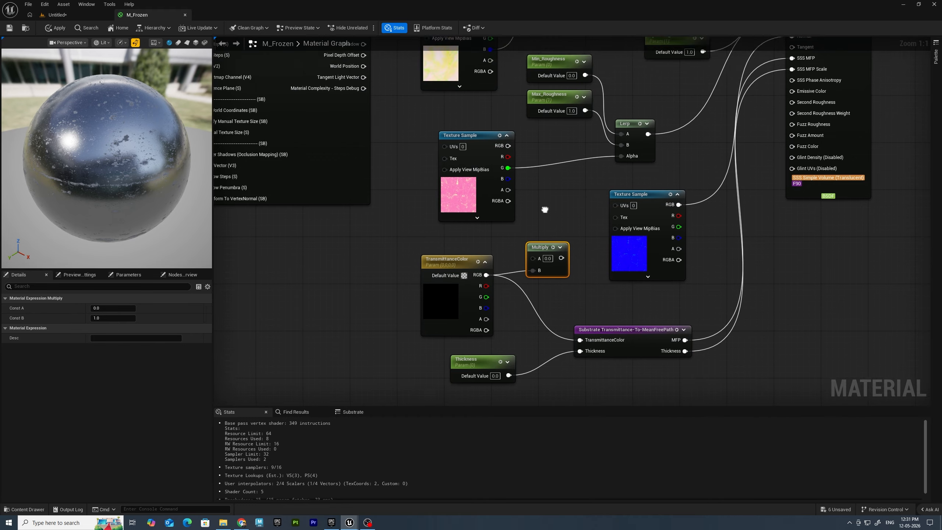
- Connect the parallax-mapped texture's blue channel to Multiply A, feed the product into the mean-free-path node's TransmittanceColor, and save the material
{"action": "right_click_drag", "start_coordinate": [521, 173], "coordinate": [535, 224]}
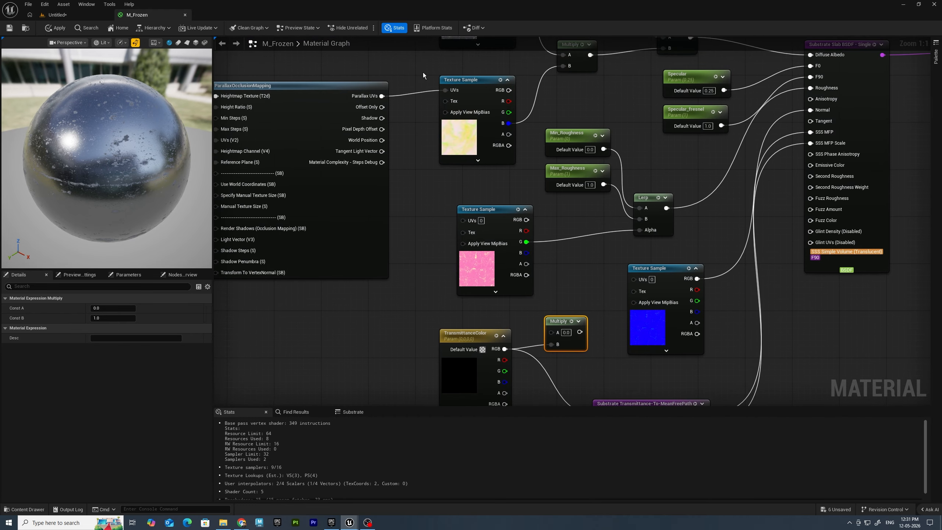
{"action": "left_click_drag", "start_coordinate": [511, 124], "coordinate": [553, 332]}
{"action": "right_click_drag", "start_coordinate": [584, 324], "coordinate": [564, 202]}
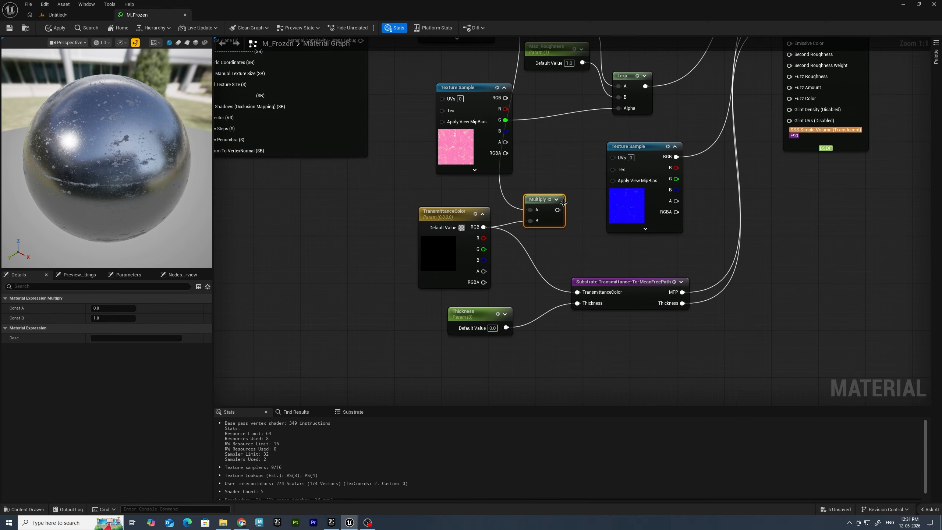
{"action": "left_click_drag", "start_coordinate": [557, 210], "coordinate": [584, 291]}
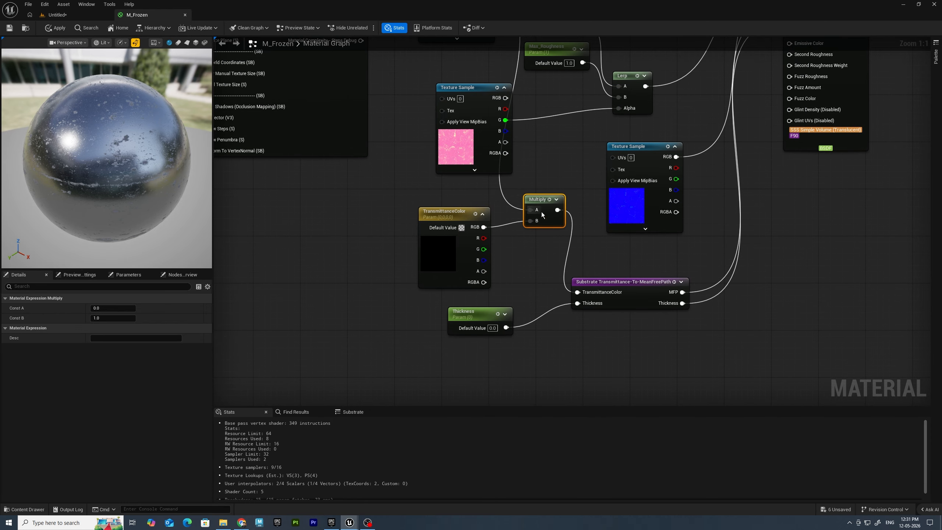
{"action": "left_click", "coordinate": [6, 30]}
{"action": "left_click", "coordinate": [74, 16]}
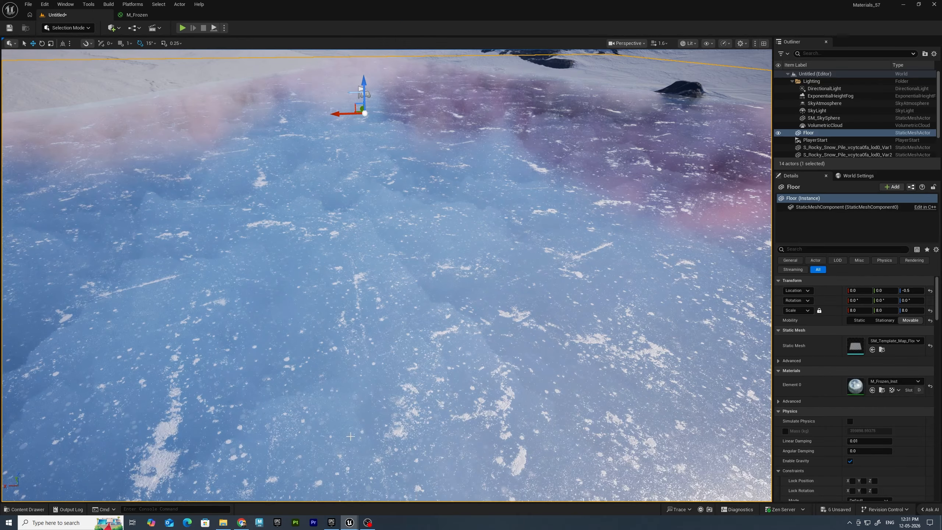
- Play the level from a chosen point on the ice and run the character around to check the updated transmittance
{"action": "right_click_drag", "start_coordinate": [523, 366], "coordinate": [398, 371]}
{"action": "right_click", "coordinate": [397, 371]}
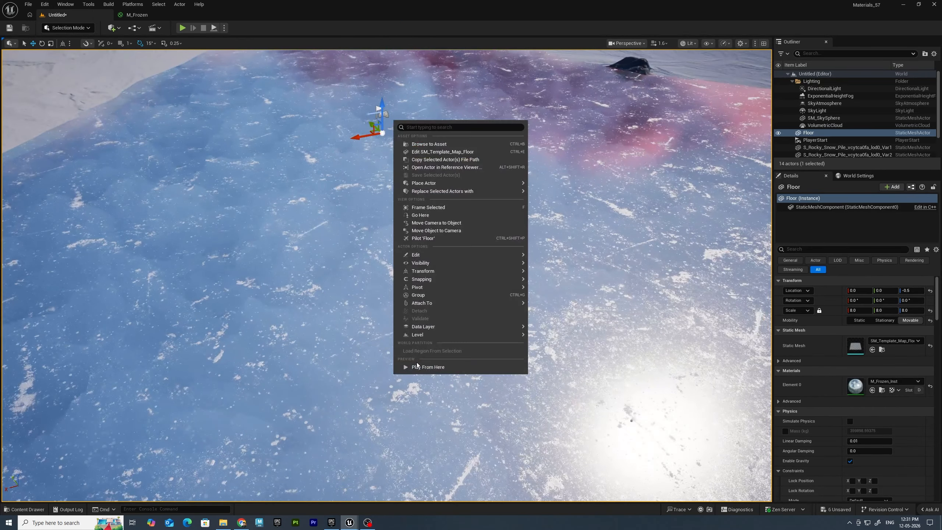
{"action": "left_click", "coordinate": [487, 368]}
{"action": "key", "text": "alt+p"}
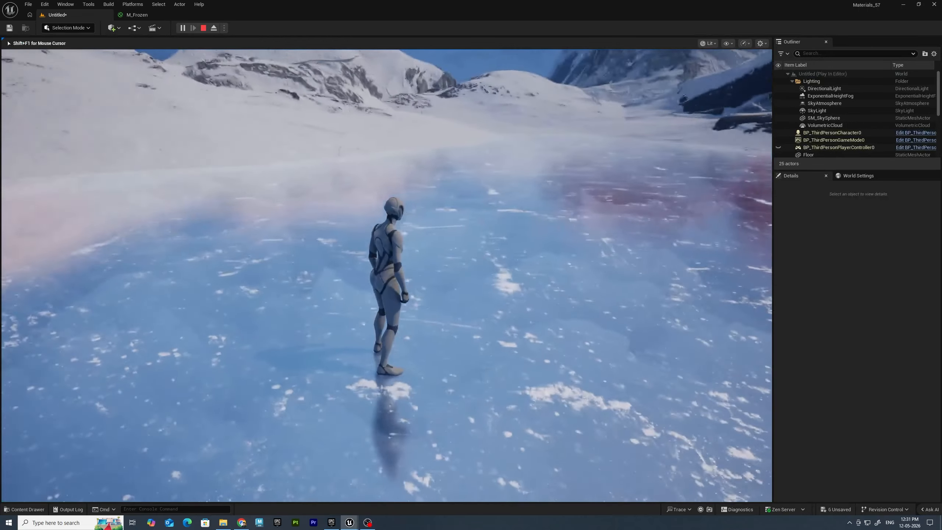
{"action": "key", "text": "w"}
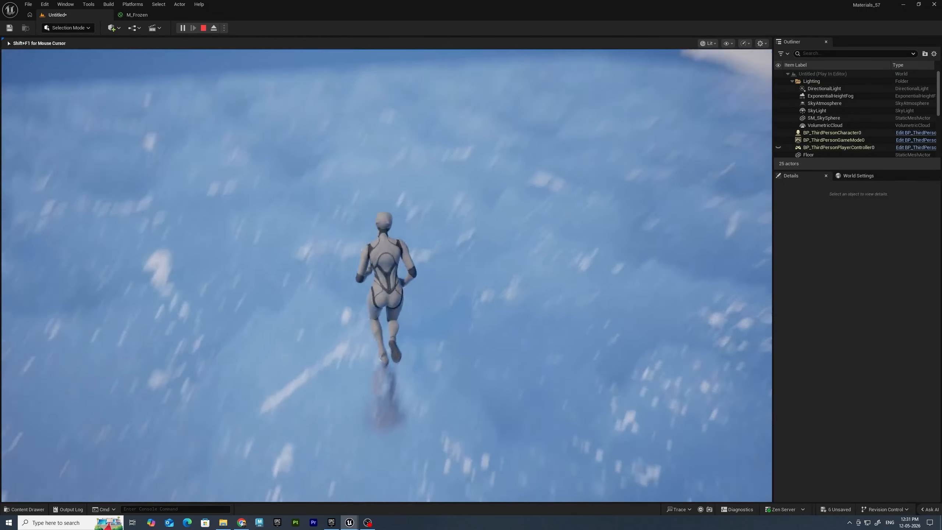
{"action": "key", "text": "a"}
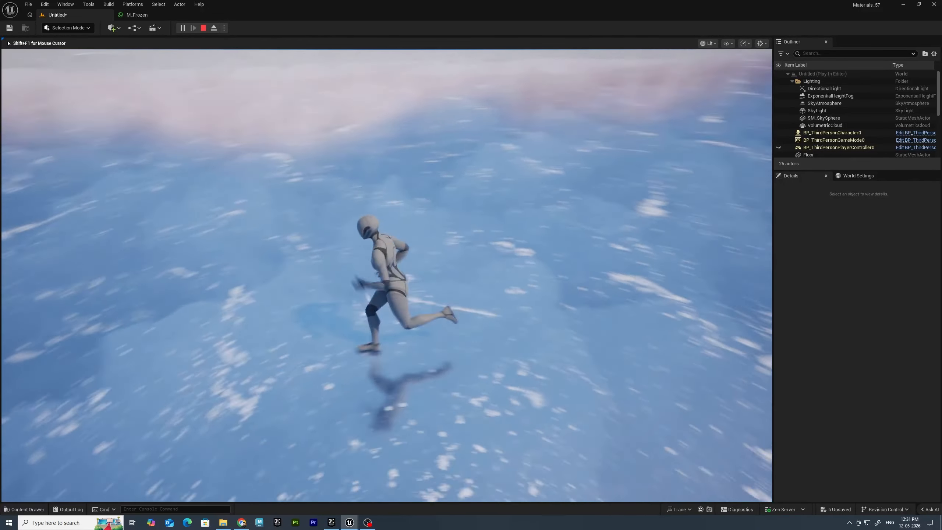
{"action": "key", "text": "w"}
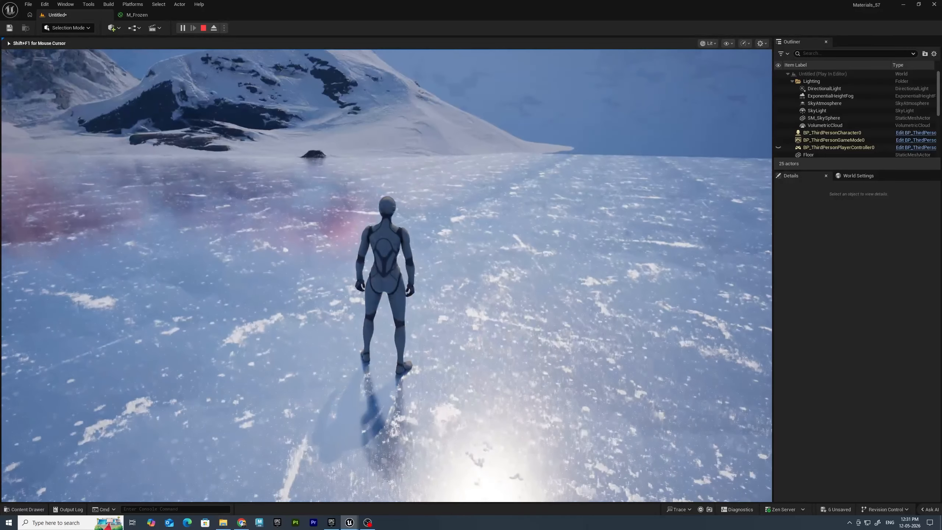
{"action": "key", "text": "w"}
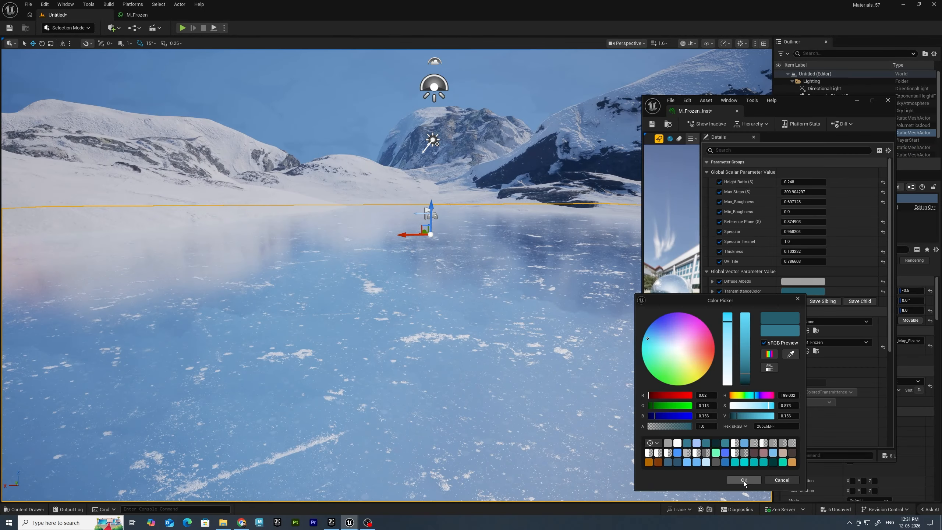
- Minimize the M_Frozen_Inst editor and deselect the floor to leave the lake view unobstructed
{"action": "left_click", "coordinate": [856, 100]}
{"action": "key", "text": "Escape"}
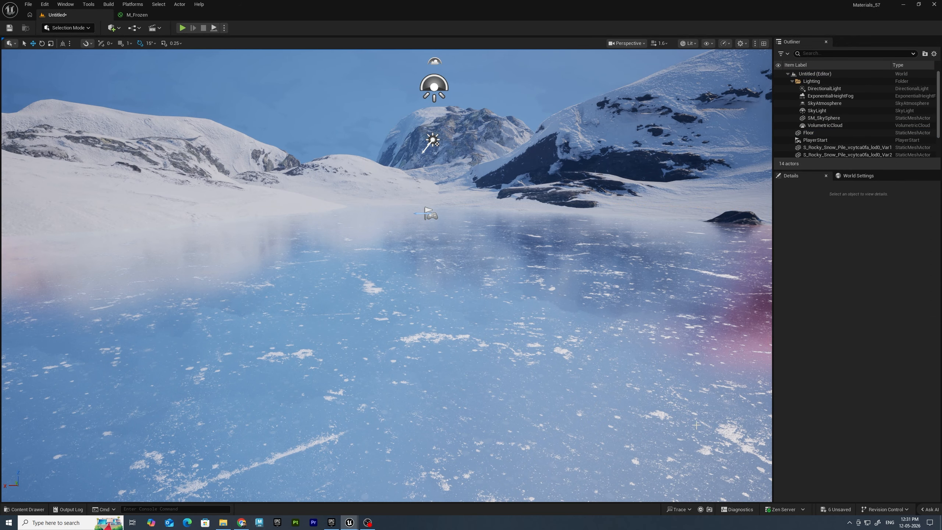